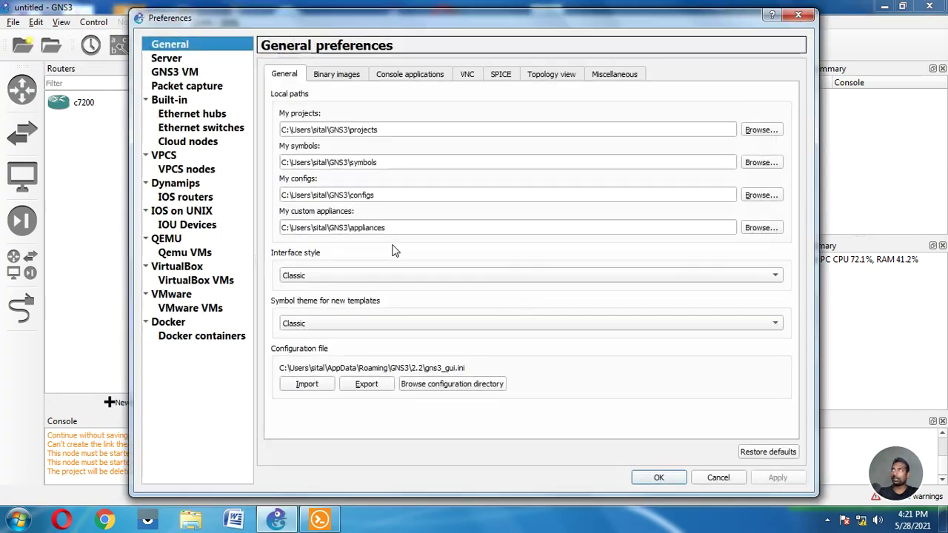
Step: Review the c7200 IOS router template and the image choice for a new template in the preferences, leaving without saving
{"action": "left_click", "coordinate": [206, 200]}
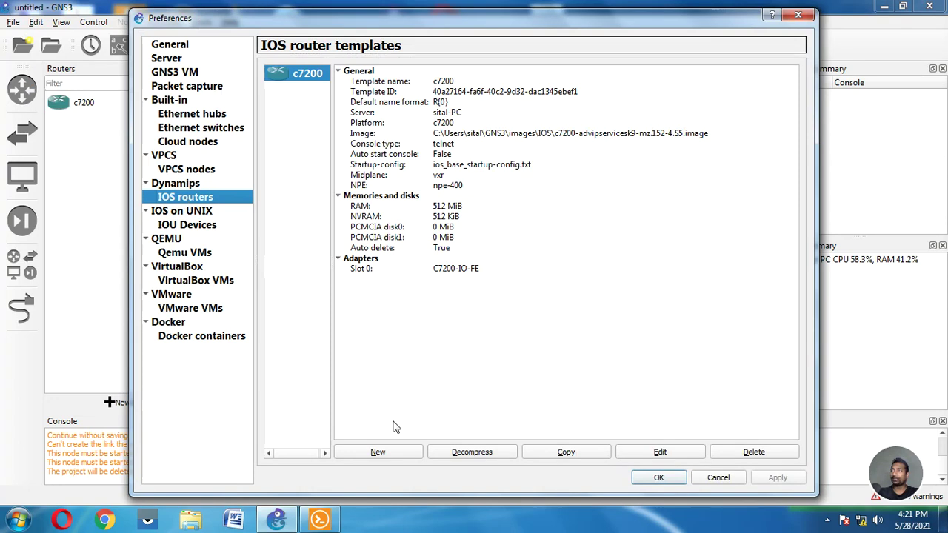
{"action": "left_click", "coordinate": [389, 452]}
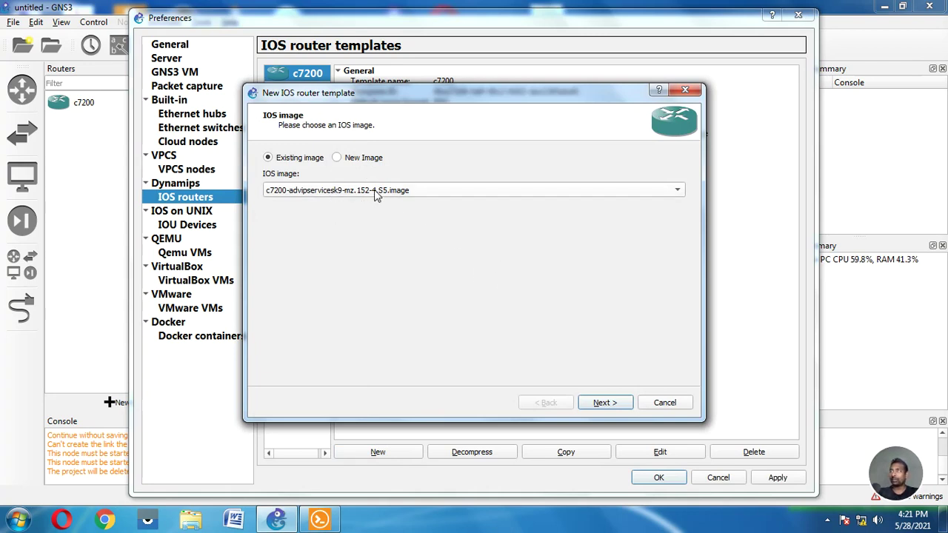
{"action": "left_click", "coordinate": [664, 402]}
{"action": "left_click", "coordinate": [707, 478]}
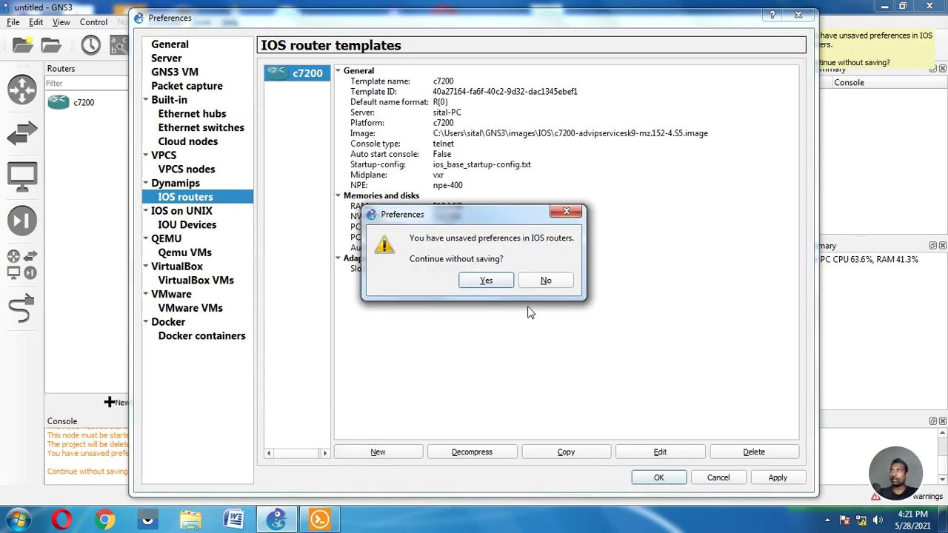
{"action": "left_click", "coordinate": [507, 285]}
Step: Place a c7200 router on the upper part of the canvas and an Ethernet switch below it
{"action": "left_click_drag", "start_coordinate": [74, 100], "coordinate": [504, 129]}
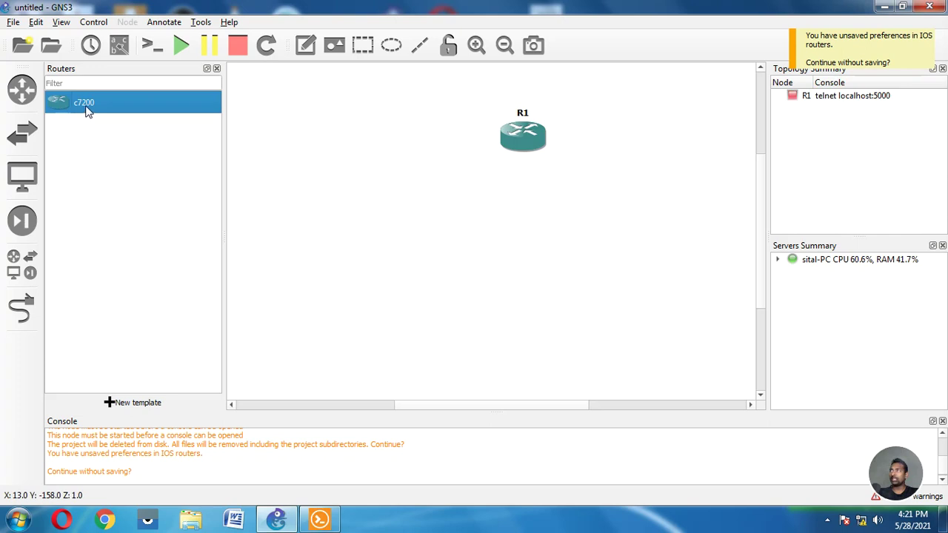
{"action": "left_click", "coordinate": [28, 173]}
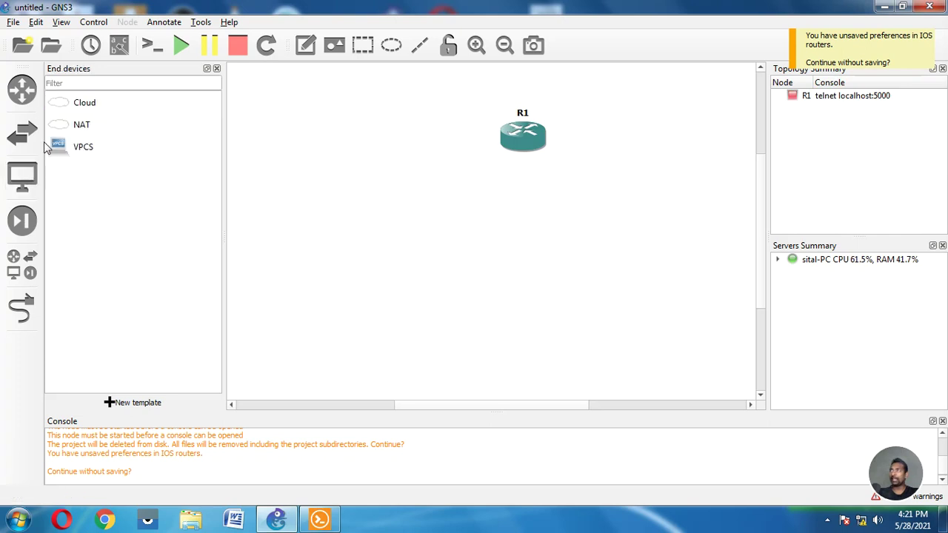
{"action": "left_click", "coordinate": [22, 133]}
{"action": "left_click_drag", "start_coordinate": [95, 146], "coordinate": [519, 213]}
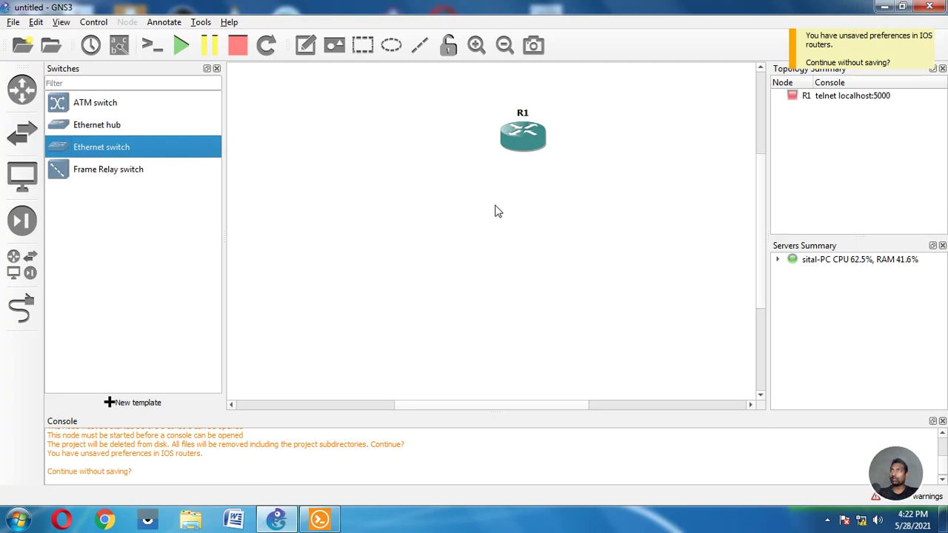
Step: Place two VPCS nodes below the switch, one on each side of it
{"action": "left_click", "coordinate": [22, 175]}
{"action": "left_click_drag", "start_coordinate": [71, 148], "coordinate": [443, 298]}
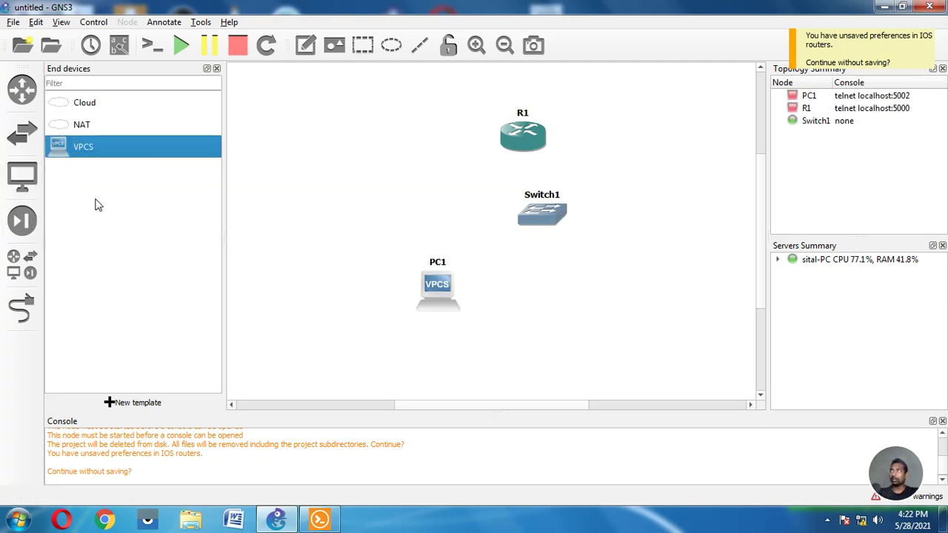
{"action": "left_click_drag", "start_coordinate": [78, 152], "coordinate": [624, 304]}
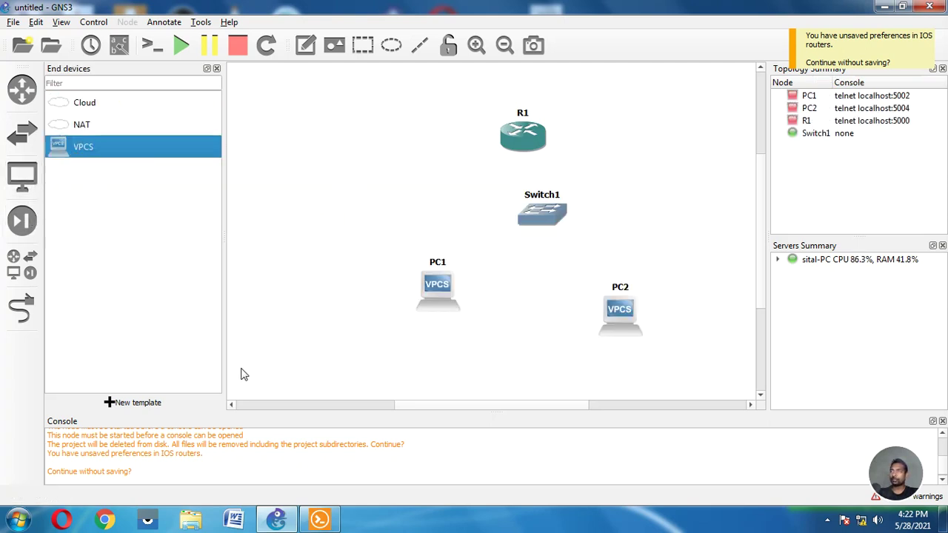
Step: Link PC1's Ethernet0 port to Switch1's Ethernet0 port
{"action": "left_click", "coordinate": [31, 307]}
{"action": "left_click", "coordinate": [443, 289]}
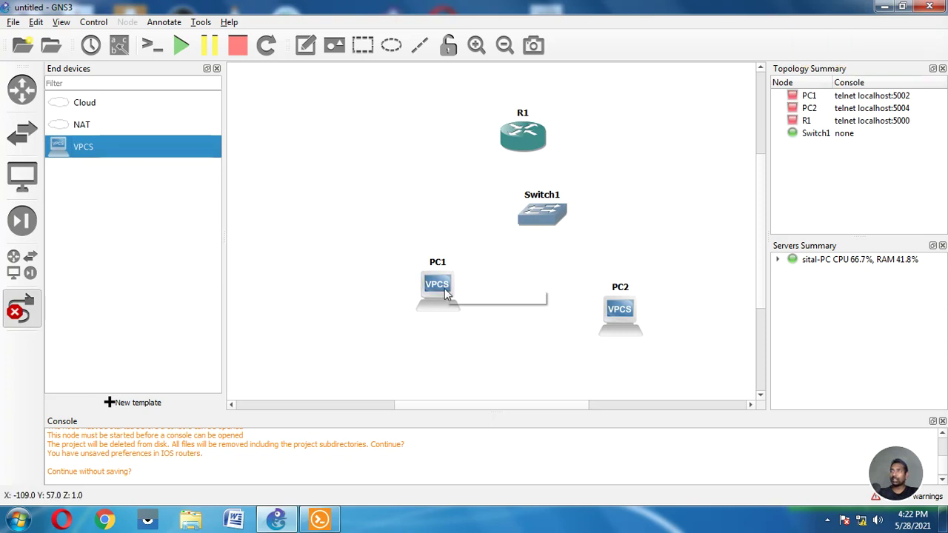
{"action": "left_click", "coordinate": [481, 296]}
{"action": "left_click", "coordinate": [540, 216]}
{"action": "left_click", "coordinate": [571, 221]}
Step: Link PC2's Ethernet0 port to Switch1's Ethernet1 port
{"action": "left_click", "coordinate": [622, 309]}
{"action": "left_click", "coordinate": [655, 318]}
{"action": "left_click", "coordinate": [550, 213]}
{"action": "left_click", "coordinate": [567, 235]}
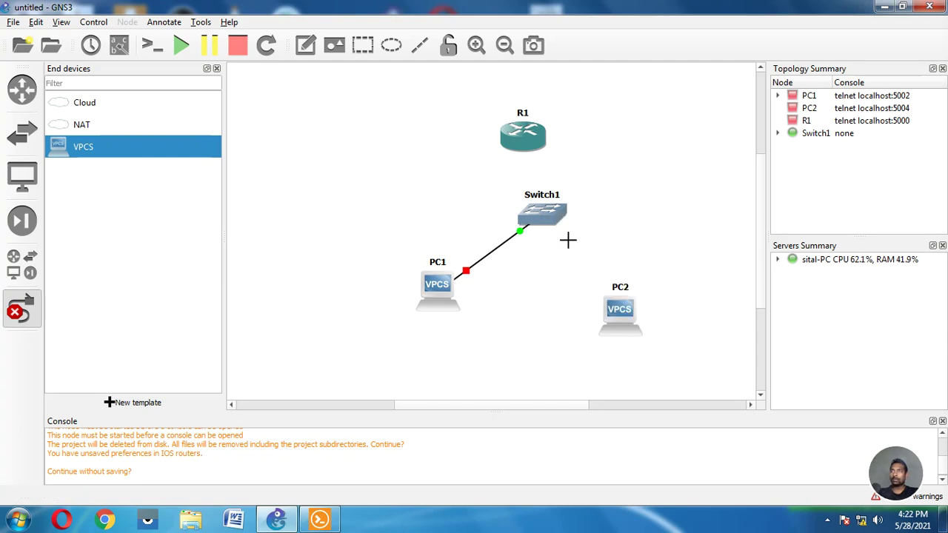
Step: Link Switch1's Ethernet2 port to FastEthernet0/0 on router R1
{"action": "left_click", "coordinate": [548, 204]}
{"action": "left_click", "coordinate": [570, 250]}
{"action": "left_click", "coordinate": [531, 141]}
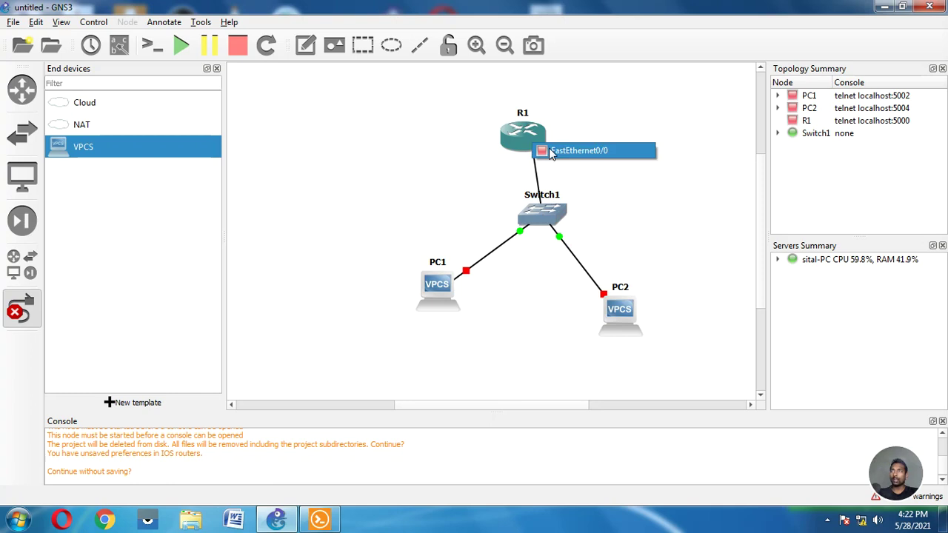
{"action": "left_click", "coordinate": [549, 152]}
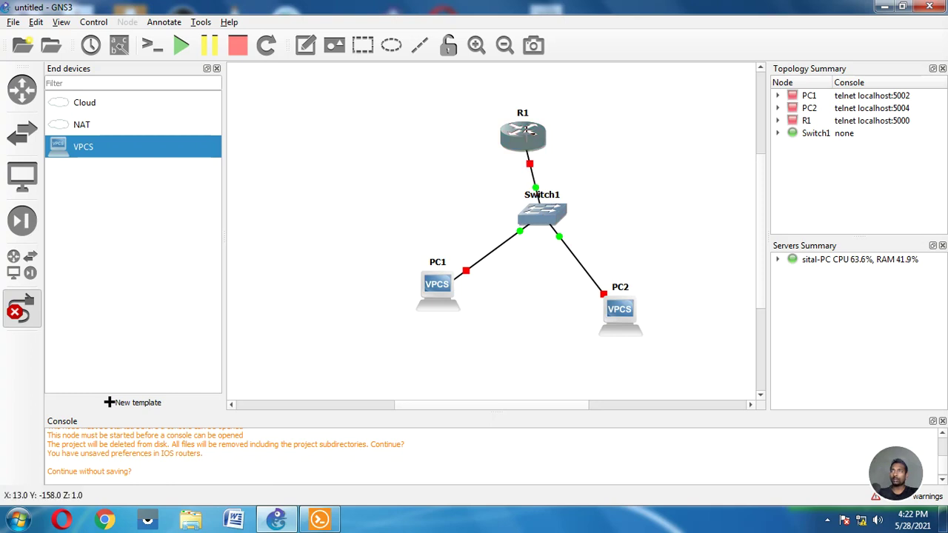
Step: Try to start another link from R1's FastEthernet0/0 port
{"action": "left_click", "coordinate": [527, 129]}
{"action": "key", "text": "Escape"}
{"action": "left_click", "coordinate": [533, 130]}
{"action": "left_click", "coordinate": [557, 137]}
{"action": "key", "text": "Return"}
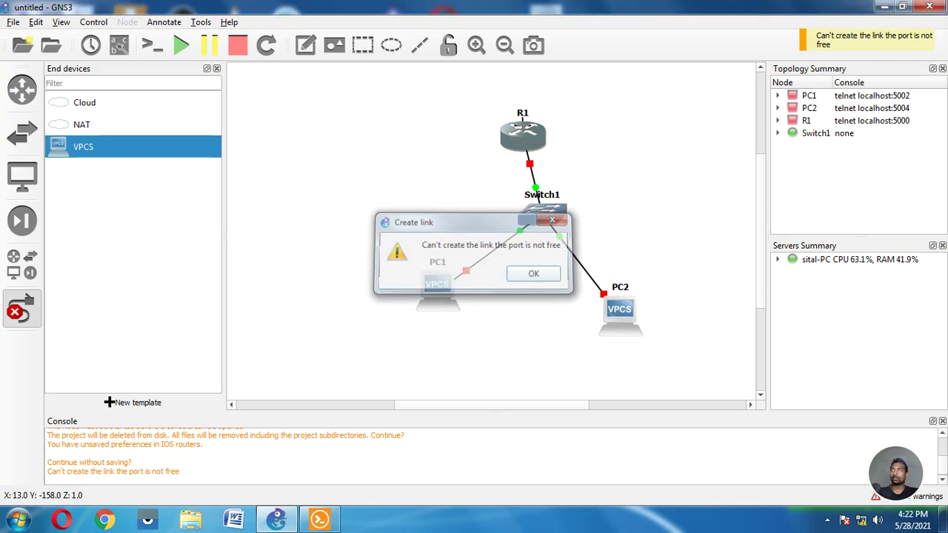
Step: Close the list of end devices to enlarge the workspace
{"action": "left_click", "coordinate": [216, 69]}
{"action": "left_click", "coordinate": [426, 136]}
{"action": "key", "text": "Escape"}
{"action": "left_click", "coordinate": [446, 134]}
{"action": "key", "text": "Escape"}
{"action": "left_click", "coordinate": [435, 124]}
{"action": "key", "text": "Escape"}
Step: Show the interface labels on the links and move router R1 to the upper right of Switch1
{"action": "left_click", "coordinate": [60, 23]}
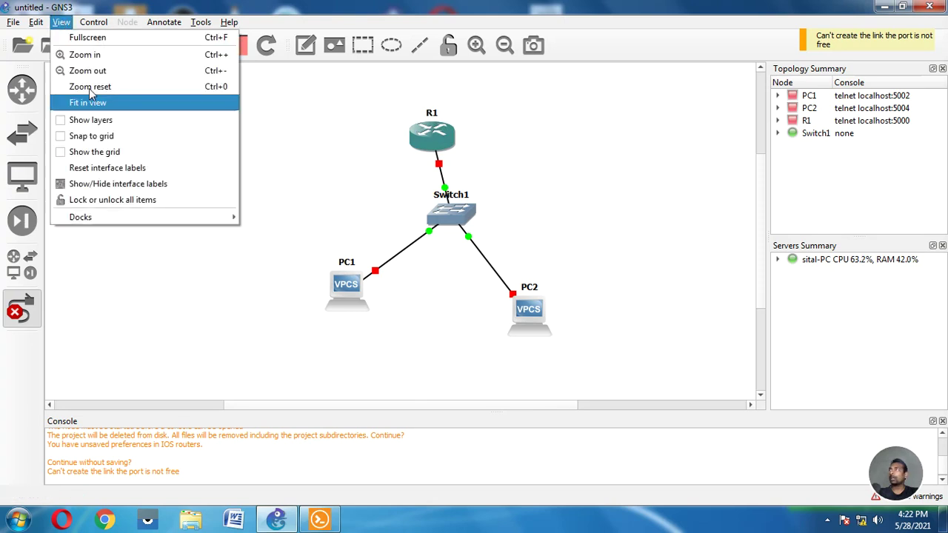
{"action": "left_click", "coordinate": [104, 186]}
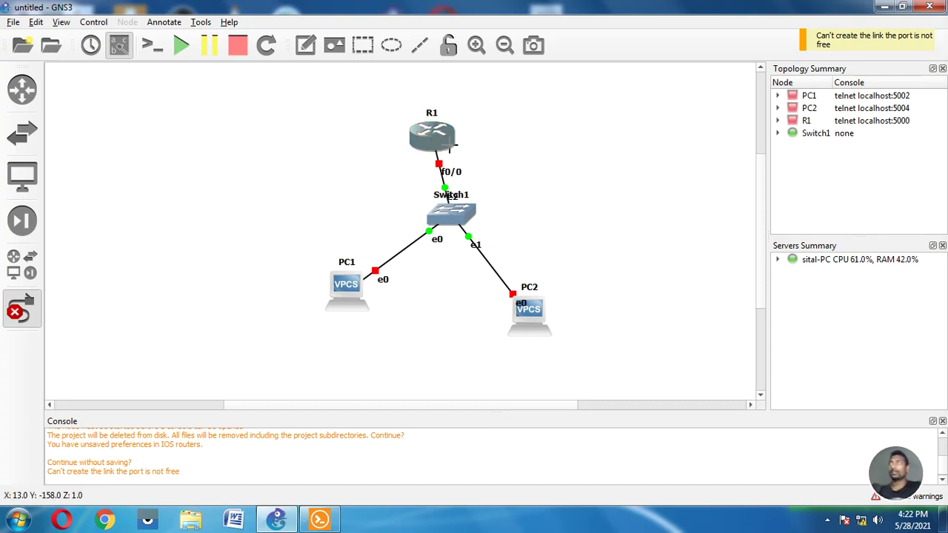
{"action": "right_click", "coordinate": [450, 146]}
{"action": "mouse_move", "coordinate": [443, 139]}
{"action": "left_mouse_down"}
{"action": "mouse_move", "coordinate": [595, 130]}
{"action": "mouse_move", "coordinate": [579, 133]}
{"action": "left_mouse_up"}
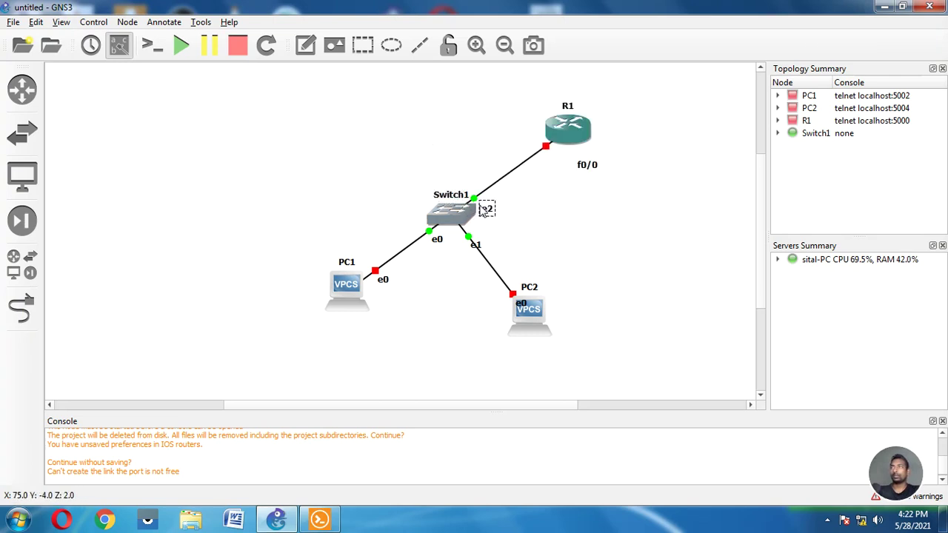
{"action": "left_click", "coordinate": [521, 235]}
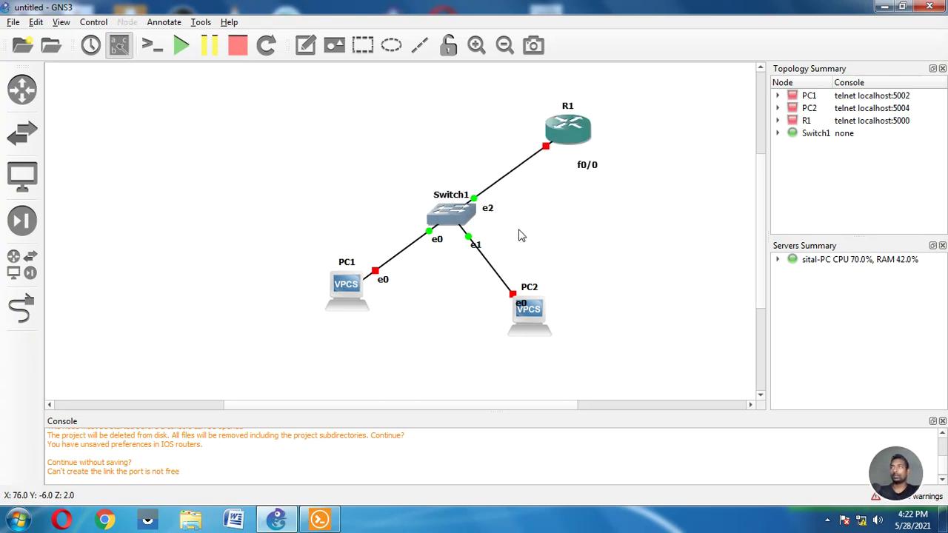
Step: Look at R1's hostname setting, then examine its memory and adapter slot configuration without changing anything
{"action": "double_click", "coordinate": [587, 167]}
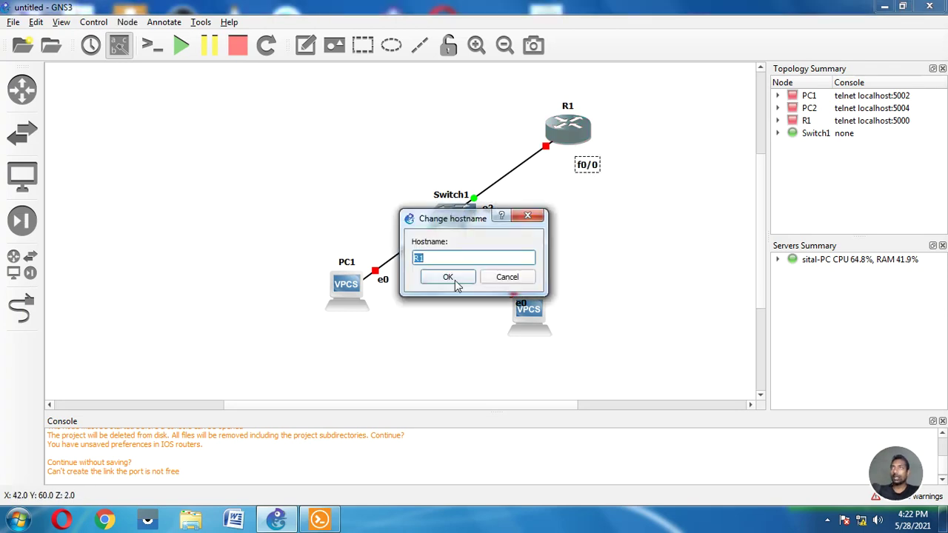
{"action": "left_click", "coordinate": [507, 277]}
{"action": "double_click", "coordinate": [570, 140]}
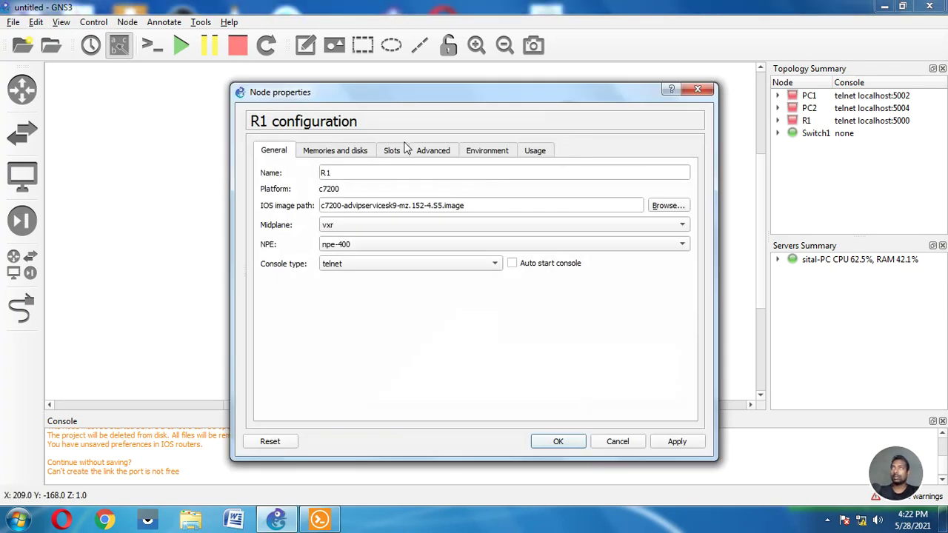
{"action": "left_click", "coordinate": [361, 155]}
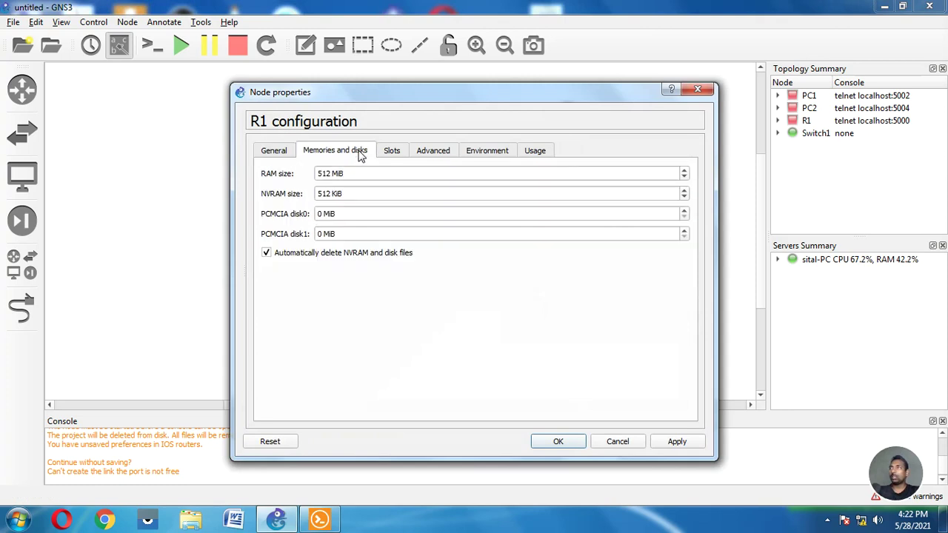
{"action": "left_click", "coordinate": [389, 155]}
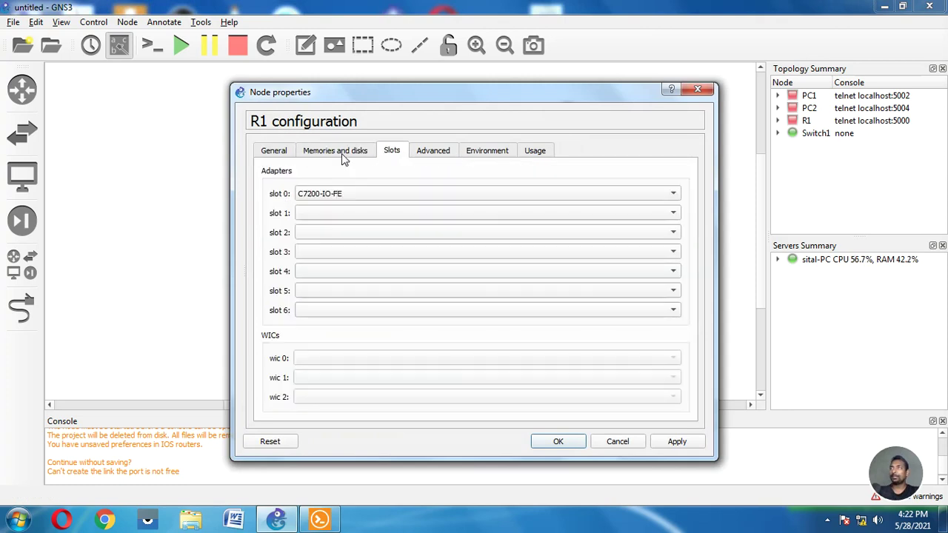
{"action": "left_click", "coordinate": [697, 89]}
Step: Examine R1's memory, advanced, environment and usage settings and leave the configuration unchanged
{"action": "right_click", "coordinate": [578, 130]}
{"action": "left_click", "coordinate": [598, 137]}
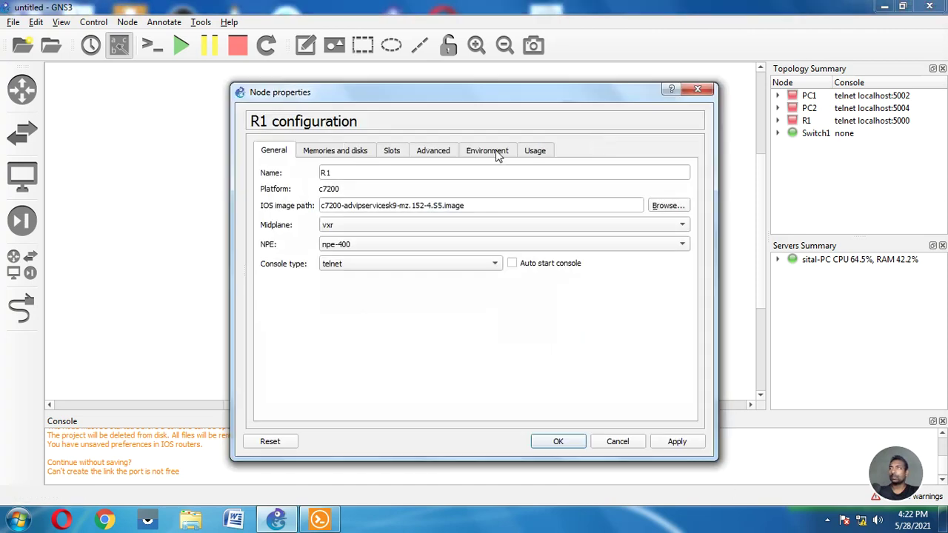
{"action": "left_click", "coordinate": [345, 153]}
{"action": "left_click", "coordinate": [425, 153]}
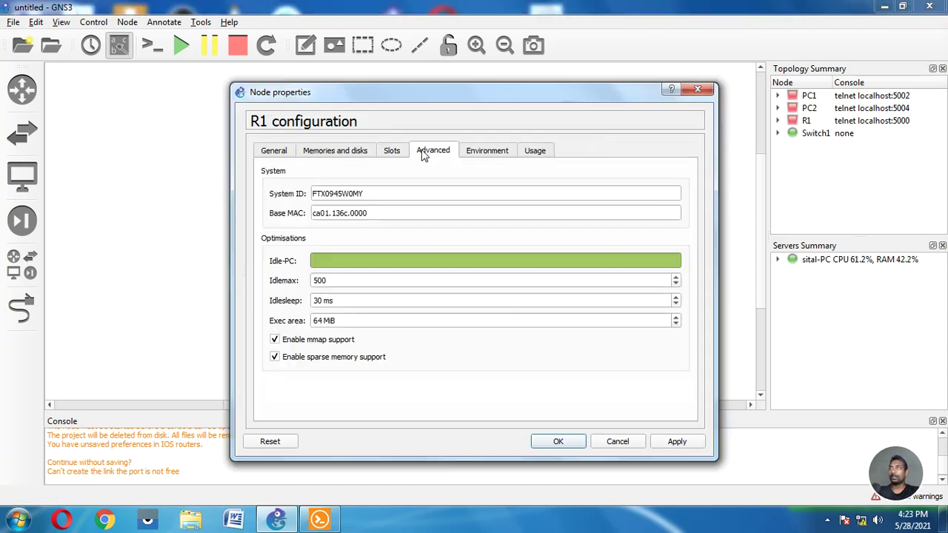
{"action": "left_click", "coordinate": [475, 153]}
{"action": "left_click", "coordinate": [535, 151]}
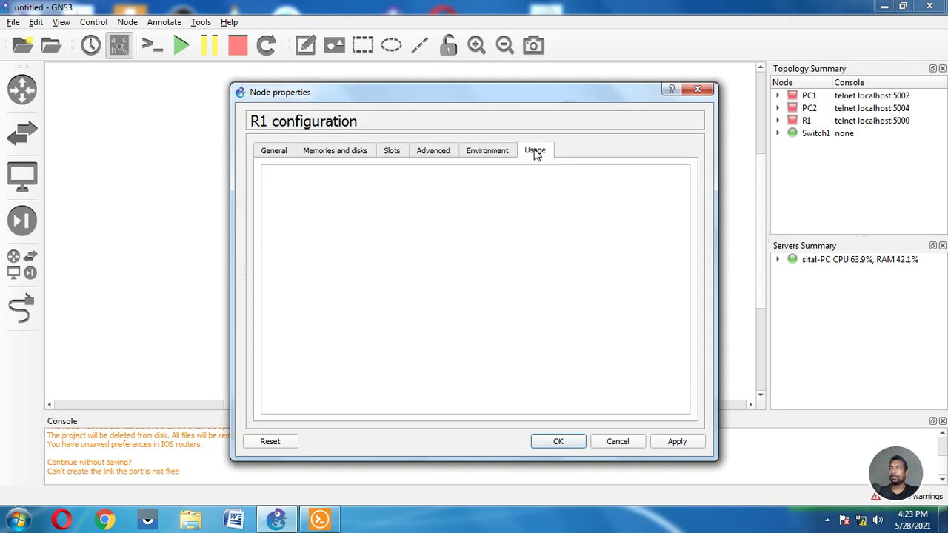
{"action": "left_click", "coordinate": [618, 444]}
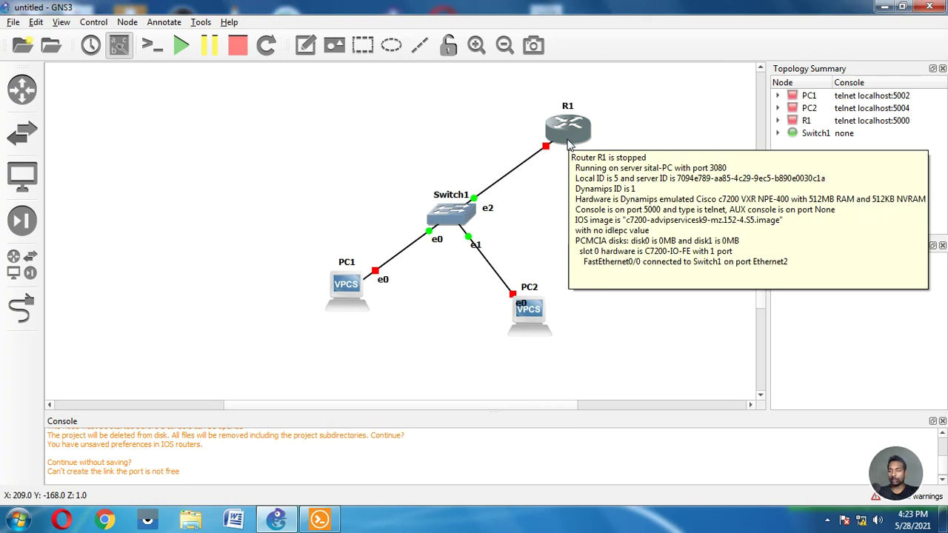
Step: Try to open the console of the stopped router R1
{"action": "right_click", "coordinate": [568, 141]}
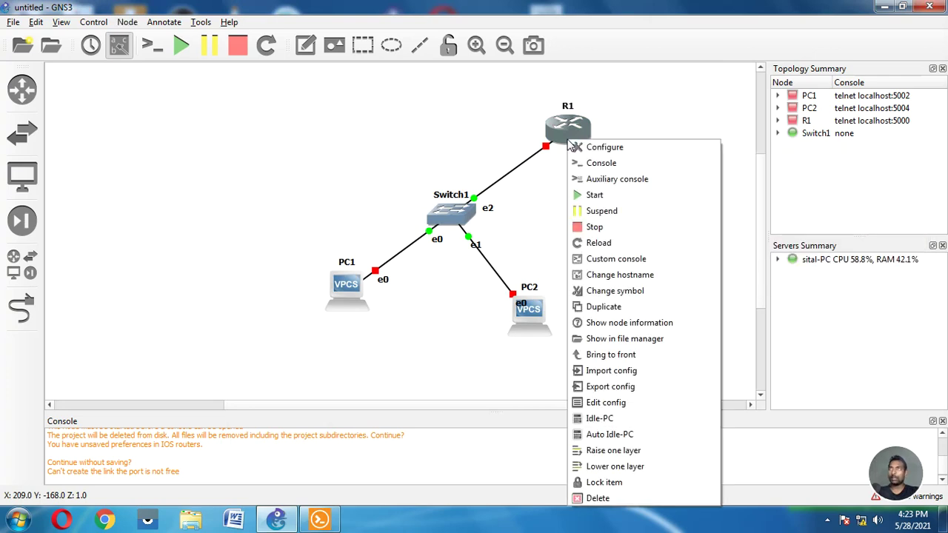
{"action": "left_click", "coordinate": [596, 164]}
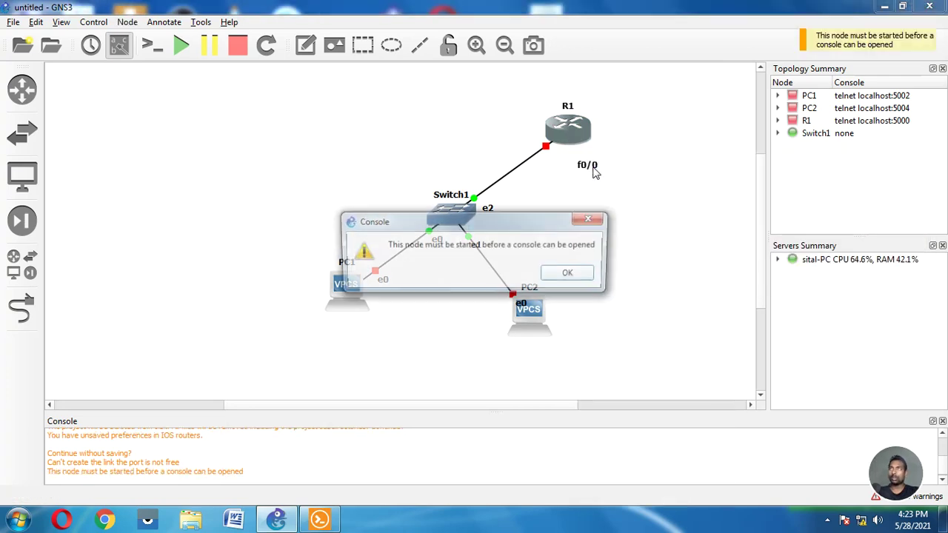
{"action": "left_click", "coordinate": [570, 274]}
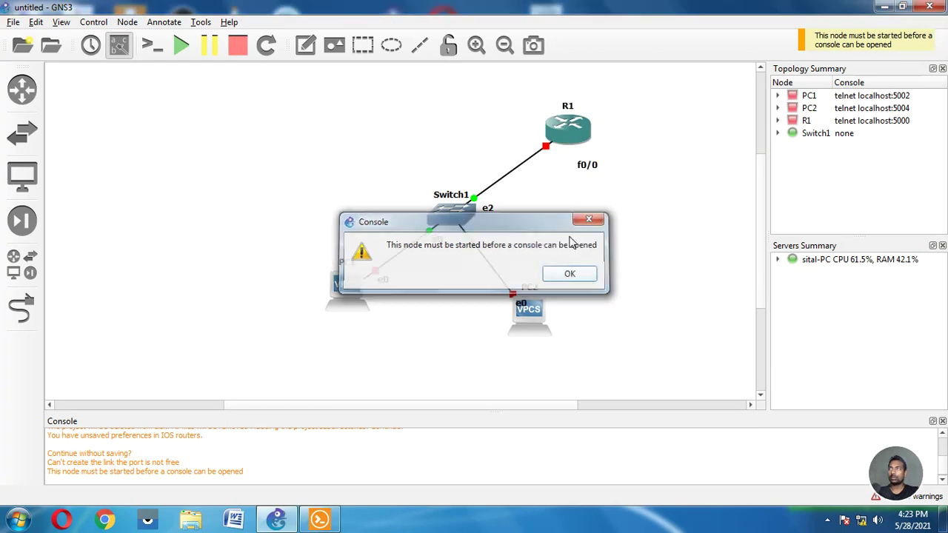
Step: Start router R1
{"action": "right_click", "coordinate": [572, 141]}
{"action": "left_click", "coordinate": [596, 191]}
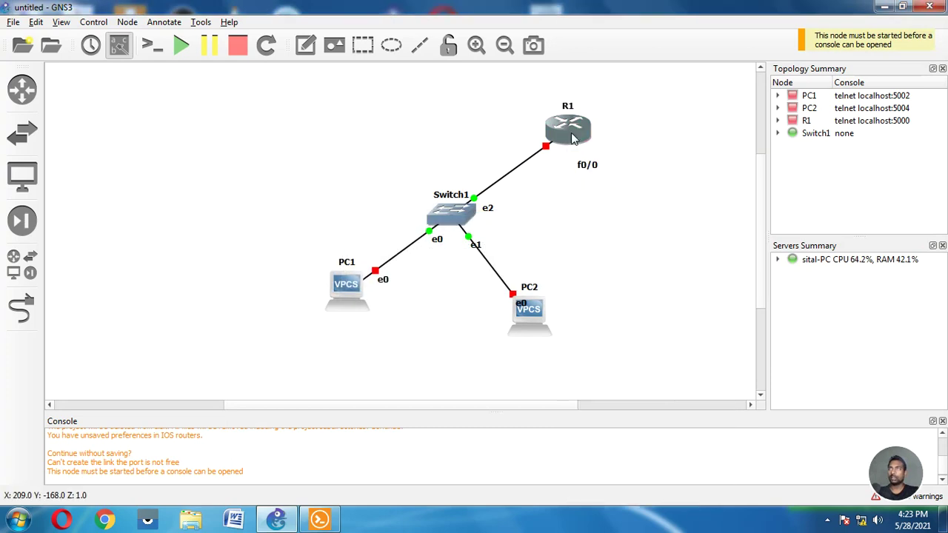
{"action": "right_click", "coordinate": [572, 134]}
{"action": "left_click", "coordinate": [479, 131]}
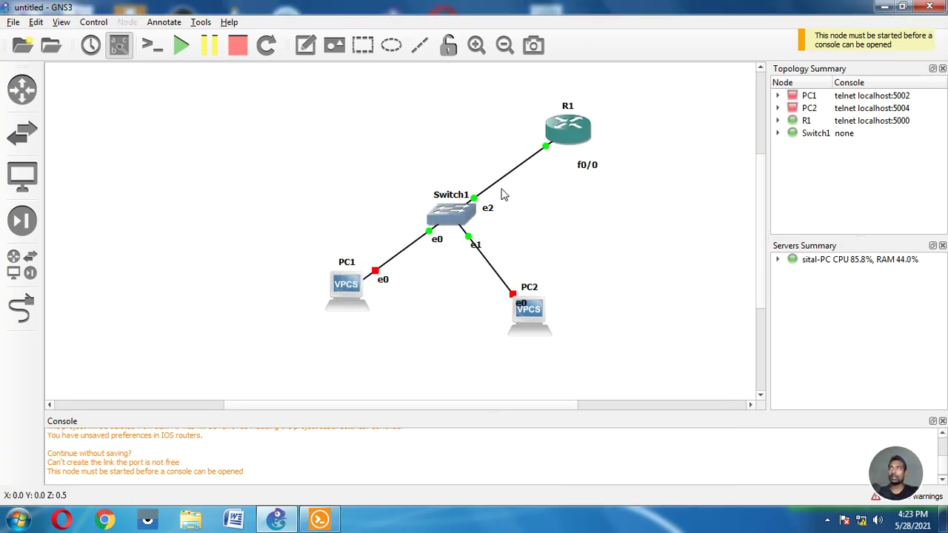
Step: Open a console session for R1 and close the duplicate R1 session
{"action": "right_click", "coordinate": [564, 135]}
{"action": "left_click", "coordinate": [607, 160]}
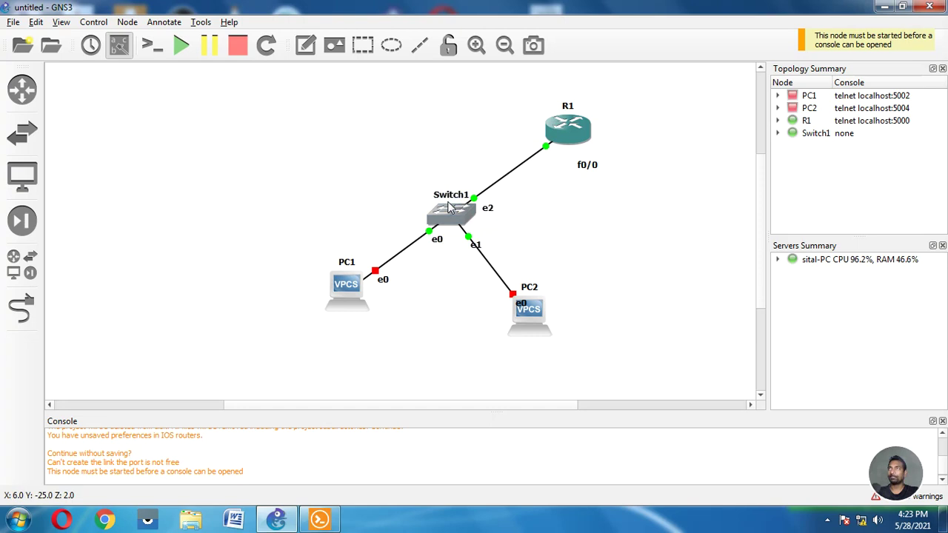
{"action": "left_click", "coordinate": [402, 265]}
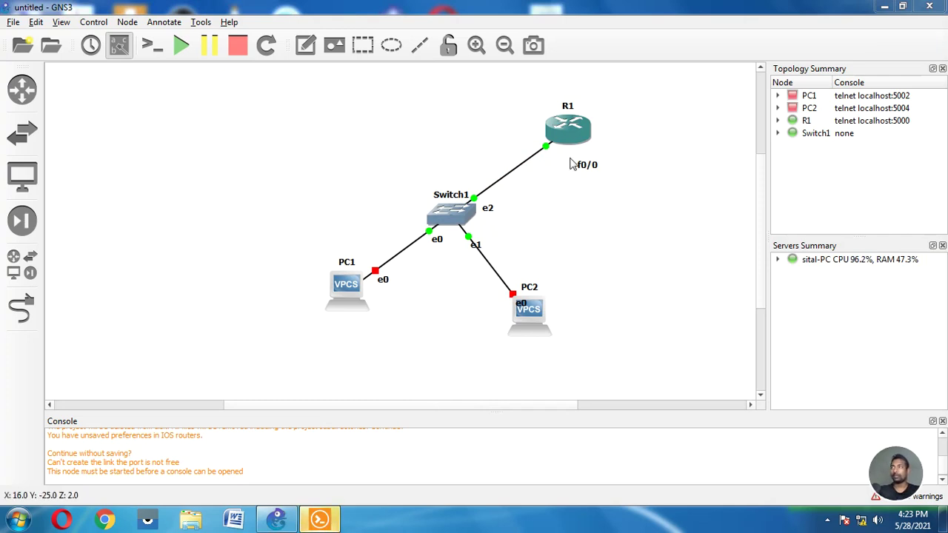
{"action": "double_click", "coordinate": [568, 132]}
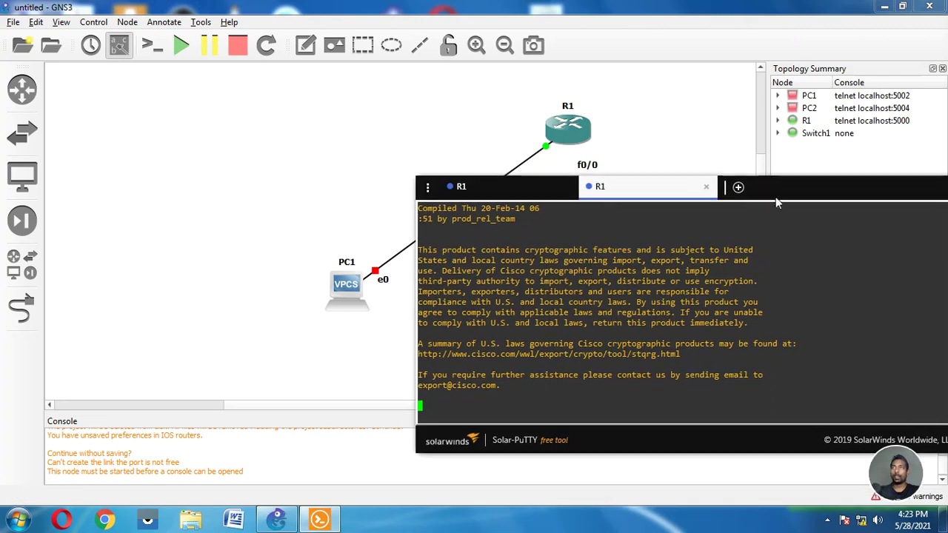
{"action": "left_click", "coordinate": [567, 186]}
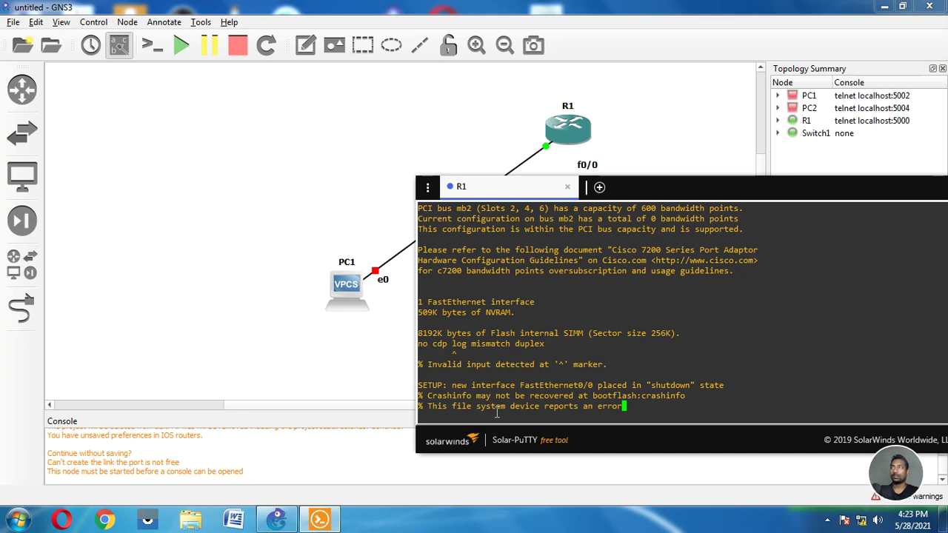
Step: Bring up the R1# command prompt in the console session
{"action": "key", "text": "Return"}
{"action": "key", "text": "Return"}
{"action": "key", "text": "Return"}
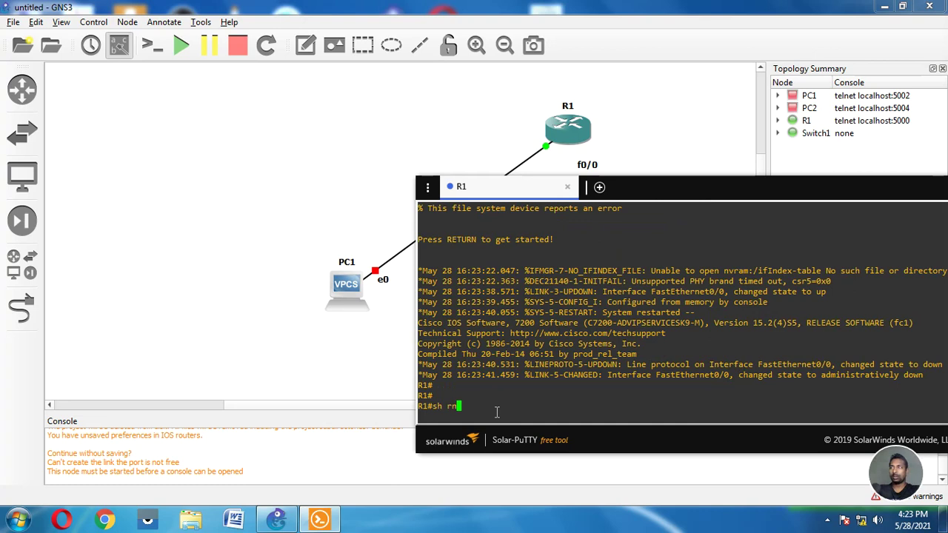
Step: Display R1's running configuration with sh running-config, correcting the misspelled first attempt
{"action": "type", "text": "sh runing-config"}
{"action": "key", "text": "Return"}
{"action": "key", "text": "Up"}
{"action": "key", "text": "Left"}
{"action": "key", "text": "Left"}
{"action": "key", "text": "Left"}
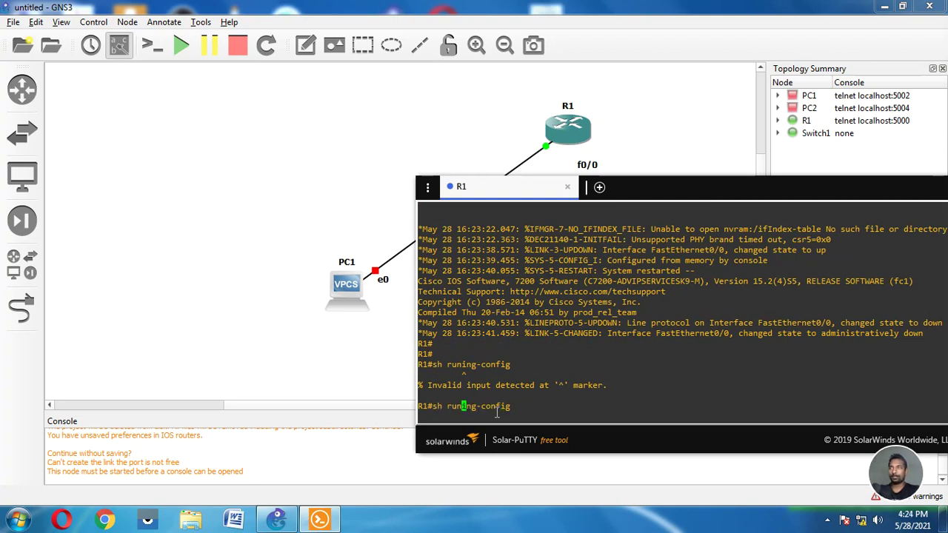
{"action": "type", "text": "n"}
{"action": "key", "text": "Return"}
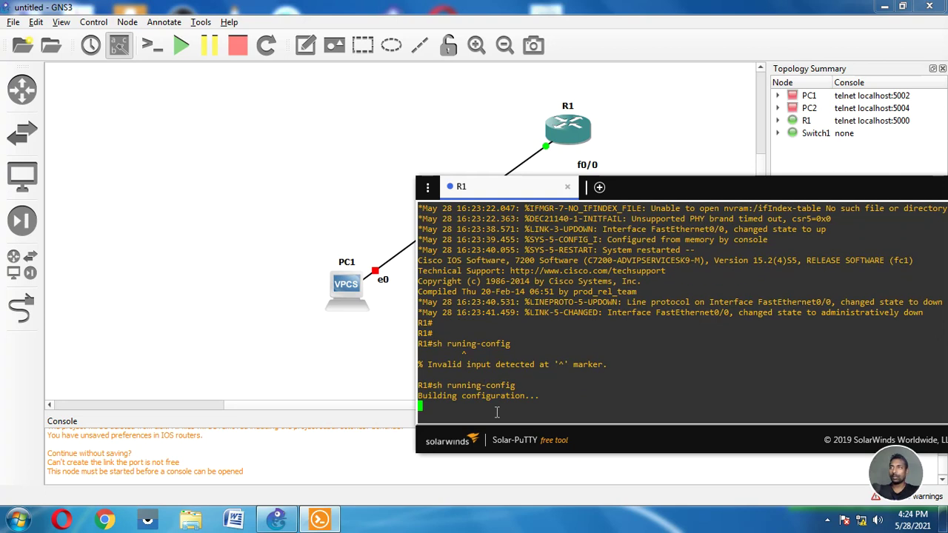
Step: Page through R1's running configuration output to its end and return to the R1# prompt
{"action": "key", "text": "Return"}
{"action": "key", "text": "Return"}
{"action": "key", "text": "Return"}
{"action": "key", "text": "Return"}
{"action": "key", "text": "Return"}
{"action": "key", "text": "Return"}
{"action": "key", "text": "Return"}
{"action": "key", "text": "Return"}
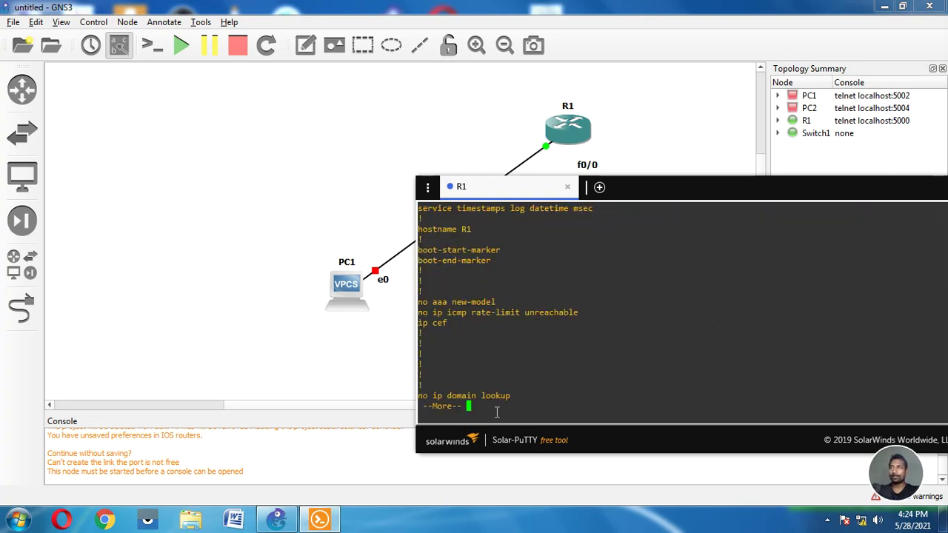
{"action": "key", "text": "Return"}
{"action": "key", "text": "Return"}
{"action": "key", "text": "Return"}
{"action": "key", "text": "Return"}
{"action": "key", "text": "Return"}
{"action": "key", "text": "Return"}
{"action": "key", "text": "Return"}
{"action": "key", "text": "Return"}
{"action": "key", "text": "Return"}
{"action": "key", "text": "Return"}
{"action": "key", "text": "Return"}
{"action": "key", "text": "Return"}
{"action": "key", "text": "Return"}
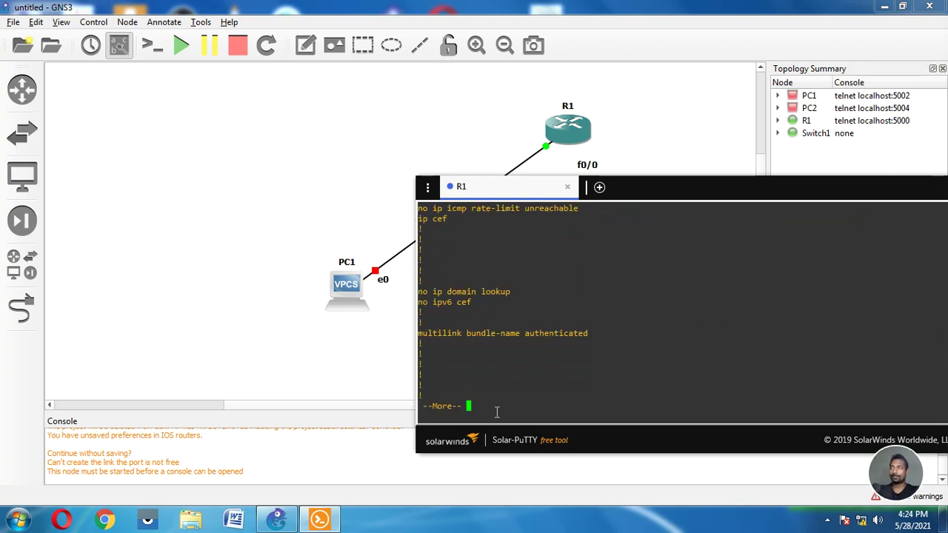
{"action": "key", "text": "Return"}
{"action": "key", "text": "Return"}
{"action": "key", "text": "Return"}
{"action": "key", "text": "Return"}
{"action": "key", "text": "Return"}
{"action": "key", "text": "Return"}
{"action": "key", "text": "Return"}
{"action": "key", "text": "Return"}
{"action": "key", "text": "Return"}
{"action": "key", "text": "Return"}
{"action": "key", "text": "Return"}
{"action": "key", "text": "Return"}
{"action": "key", "text": "Return"}
{"action": "key", "text": "Return"}
{"action": "key", "text": "Return"}
{"action": "key", "text": "Return"}
{"action": "key", "text": "Return"}
{"action": "key", "text": "Return"}
{"action": "key", "text": "Return"}
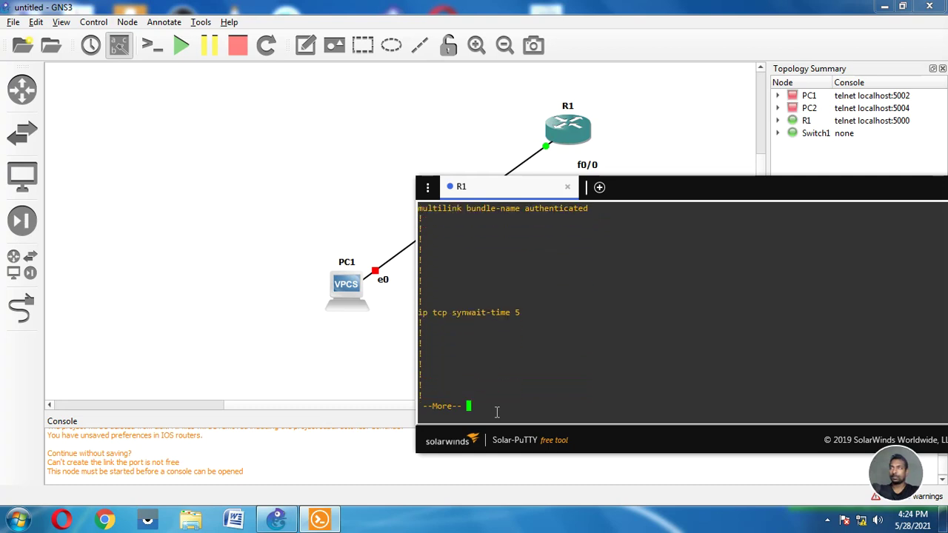
{"action": "key", "text": "Return"}
{"action": "key", "text": "Return"}
{"action": "key", "text": "Return"}
{"action": "key", "text": "Return"}
{"action": "key", "text": "Return"}
{"action": "key", "text": "Return"}
{"action": "key", "text": "Return"}
{"action": "key", "text": "Return"}
{"action": "key", "text": "Return"}
{"action": "key", "text": "Return"}
{"action": "key", "text": "Return"}
{"action": "key", "text": "Return"}
{"action": "key", "text": "Return"}
{"action": "key", "text": "Return"}
{"action": "key", "text": "Return"}
{"action": "key", "text": "Return"}
{"action": "key", "text": "Return"}
{"action": "key", "text": "Return"}
{"action": "key", "text": "Return"}
{"action": "key", "text": "Return"}
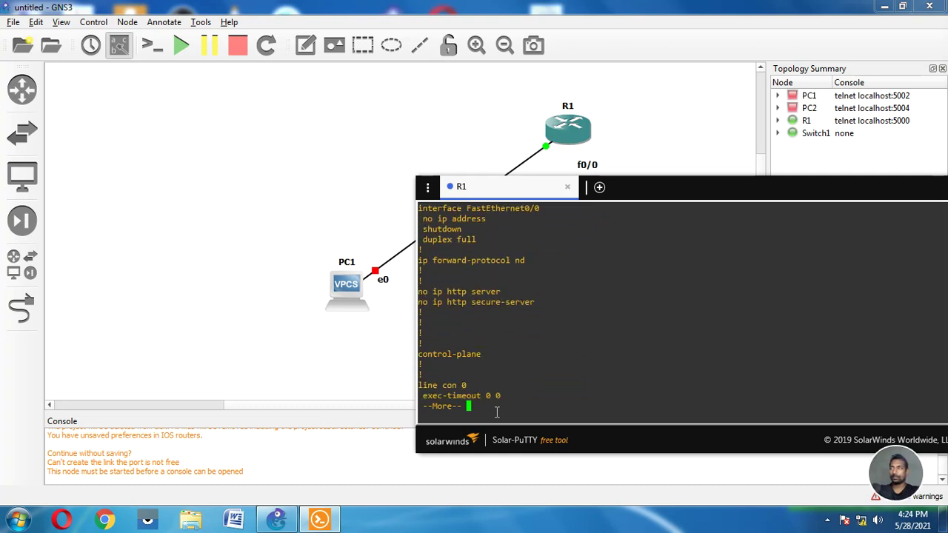
{"action": "key", "text": "Return"}
{"action": "key", "text": "Return"}
{"action": "key", "text": "Return"}
{"action": "key", "text": "Return"}
{"action": "key", "text": "Return"}
{"action": "key", "text": "Return"}
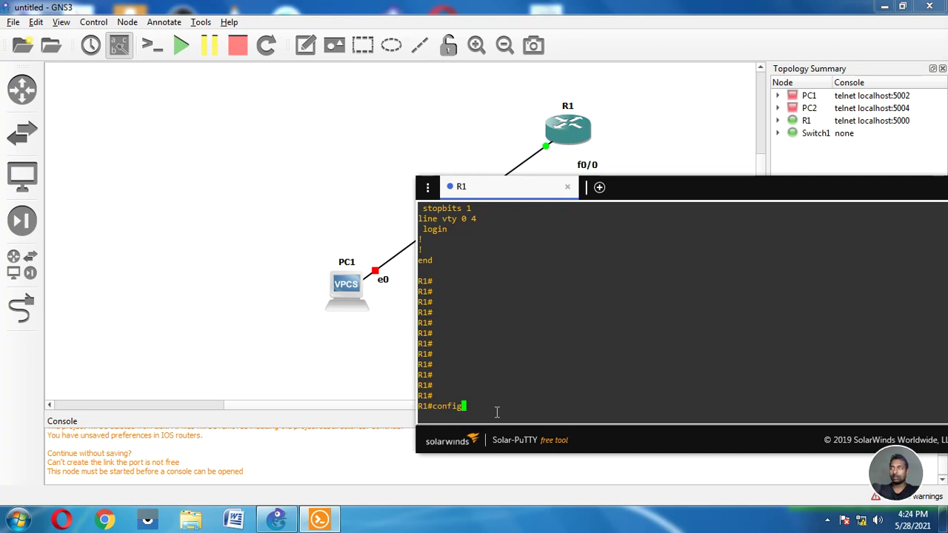
Step: Enter R1's global configuration mode from the terminal and open interface fastEthernet 0/0 for configuration
{"action": "type", "text": "configure"}
{"action": "key", "text": "Return"}
{"action": "key", "text": "Return"}
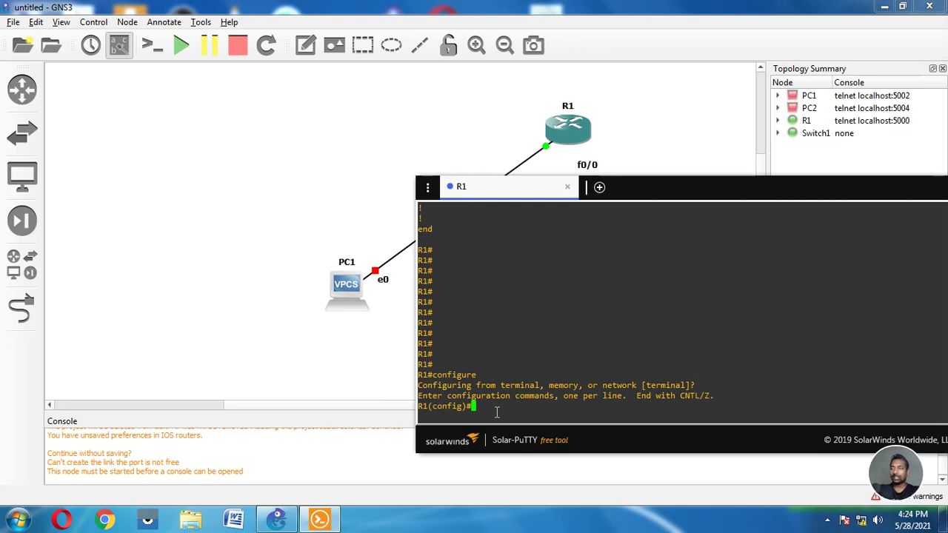
{"action": "type", "text": "interface fa"}
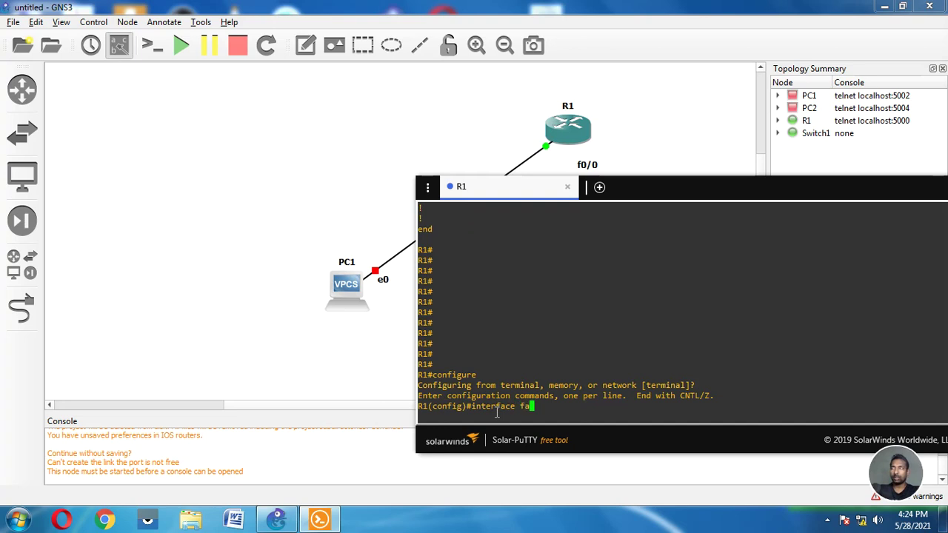
{"action": "type", "text": "stEthernet 0/0"}
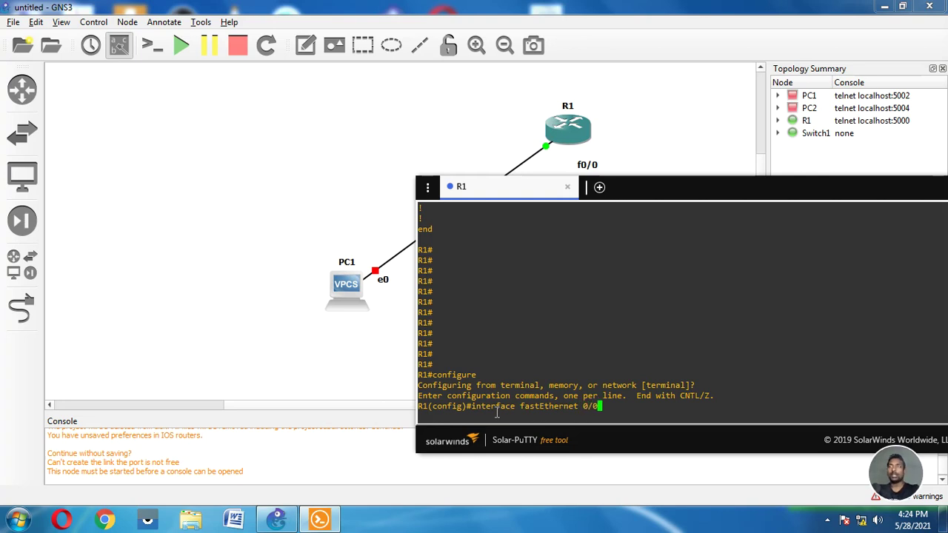
{"action": "key", "text": "Return"}
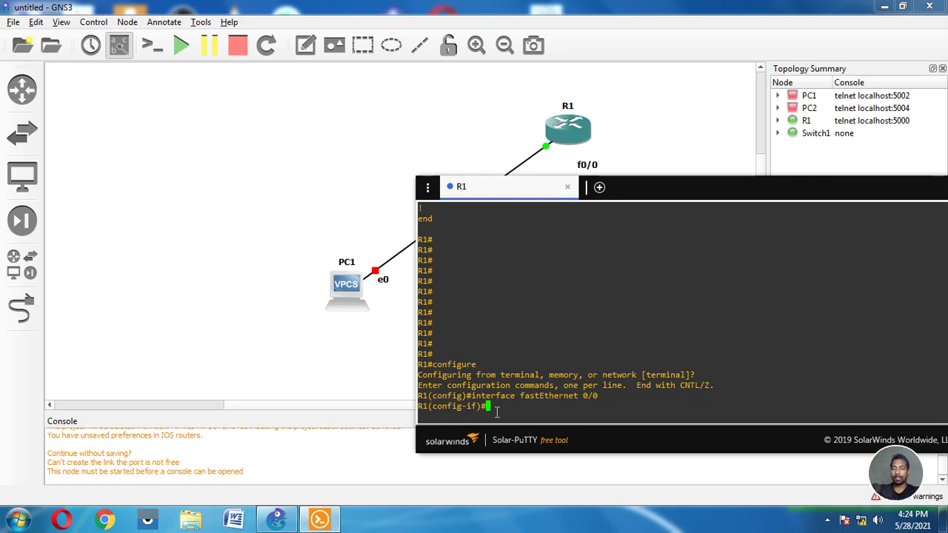
Step: Assign IP address 192.168.0.1 with mask 255.255.255.0 to R1's fastEthernet 0/0 and enable the interface with no shutdown
{"action": "type", "text": "d"}
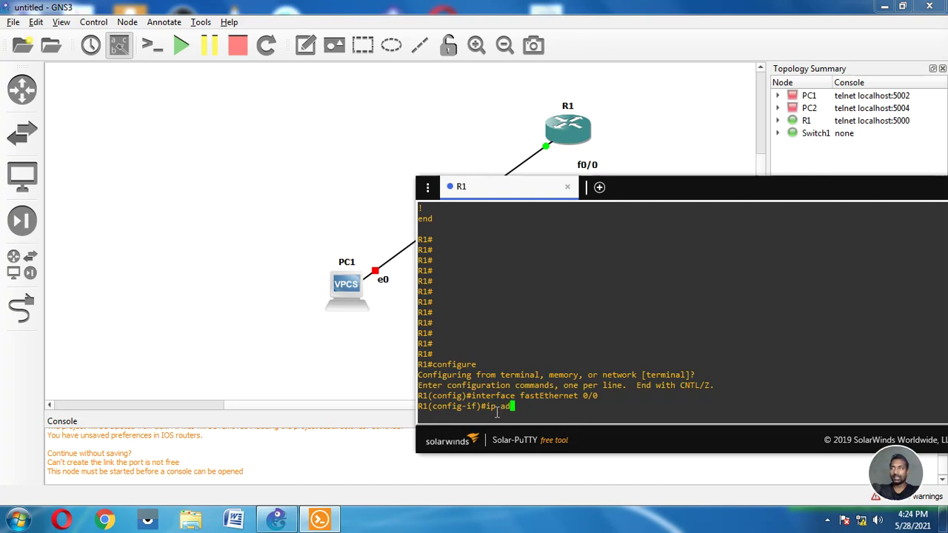
{"action": "type", "text": "dr"}
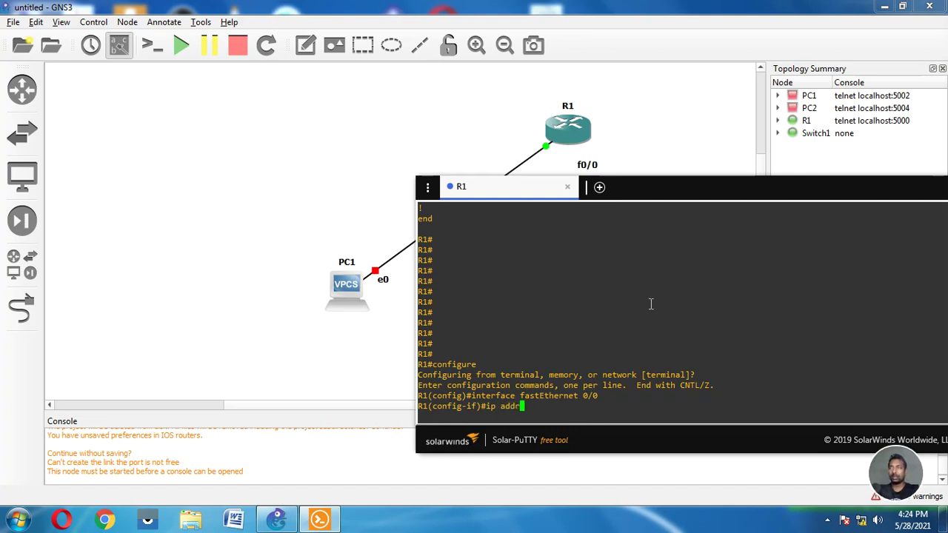
{"action": "type", "text": "ess"}
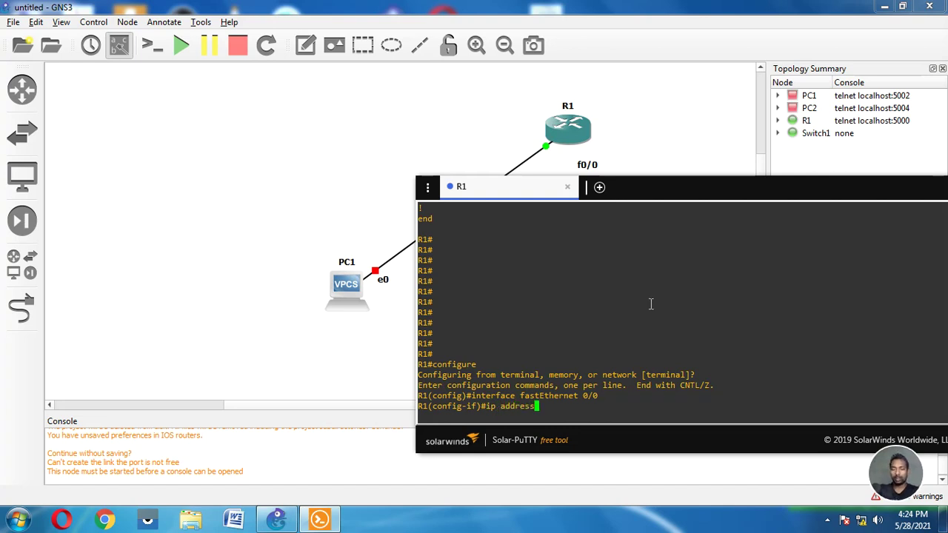
{"action": "type", "text": " 19"}
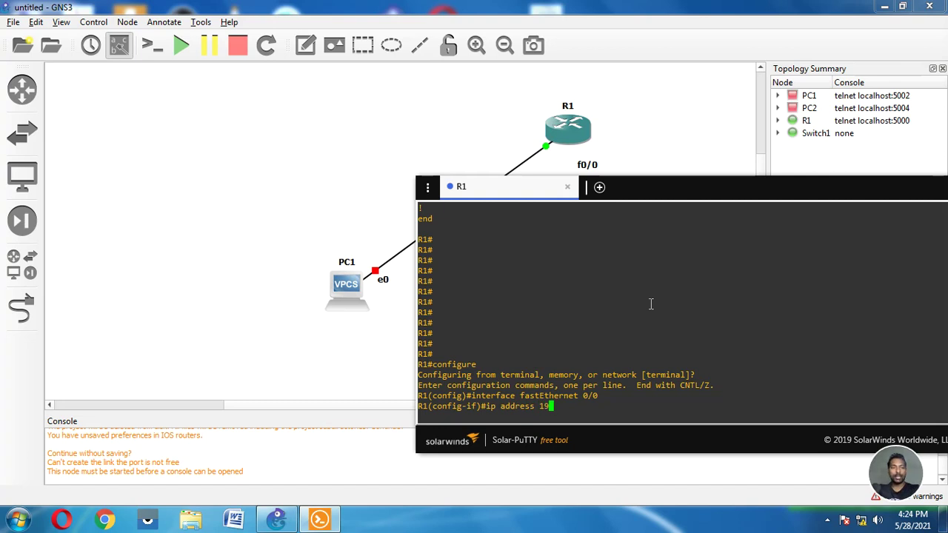
{"action": "type", "text": "2.168.0.1 255.2"}
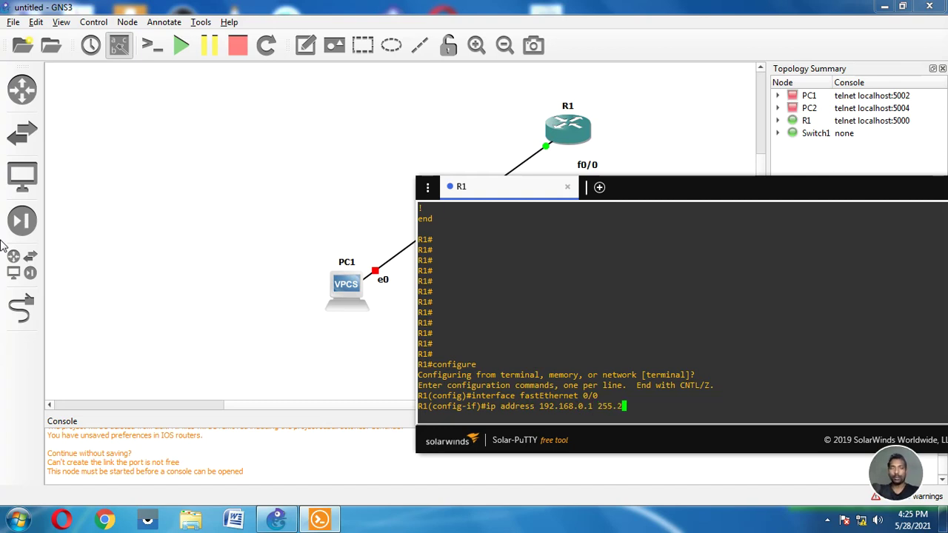
{"action": "type", "text": "55.255.0"}
{"action": "key", "text": "Return"}
{"action": "type", "text": "no sh"}
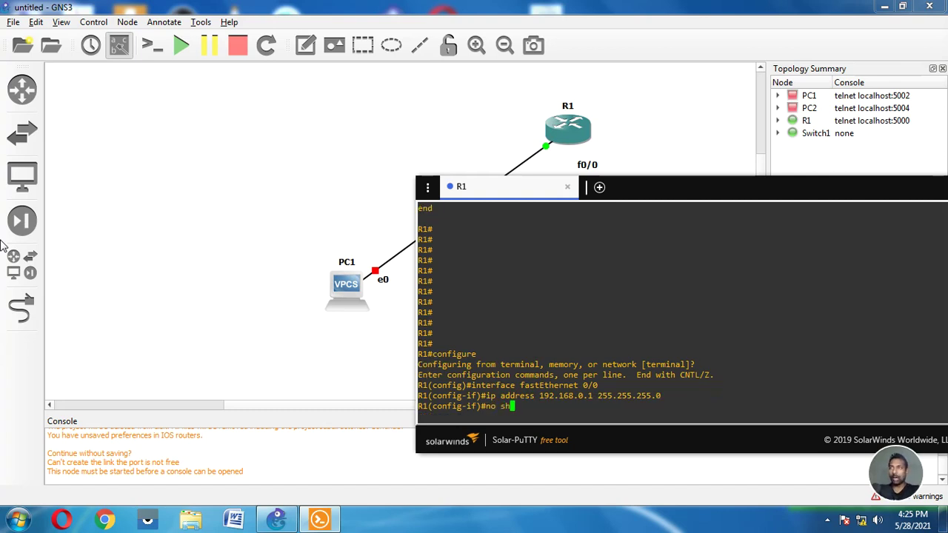
{"action": "type", "text": "utdown"}
{"action": "key", "text": "Return"}
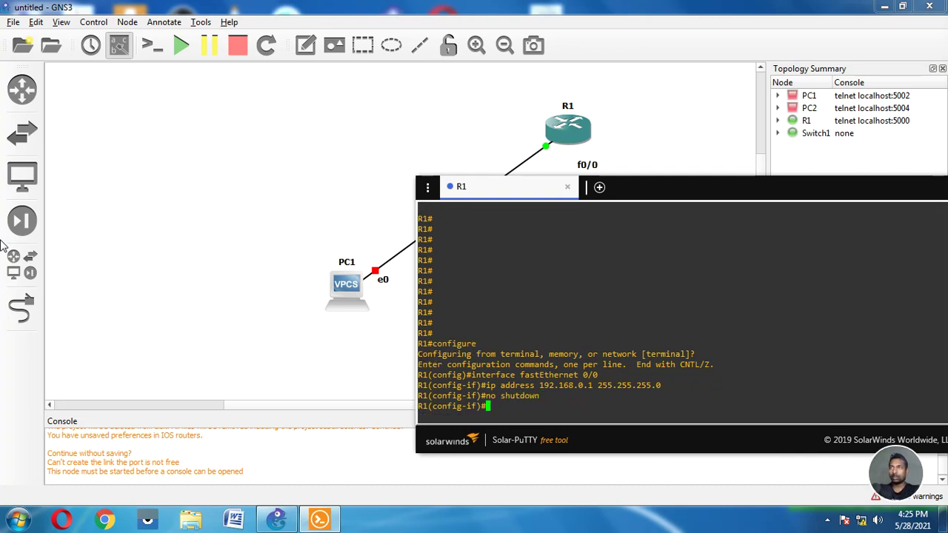
Step: Exit the interface and global configuration modes back to R1's privileged prompt
{"action": "type", "text": "exit"}
{"action": "key", "text": "Return"}
{"action": "type", "text": "exit"}
{"action": "key", "text": "Return"}
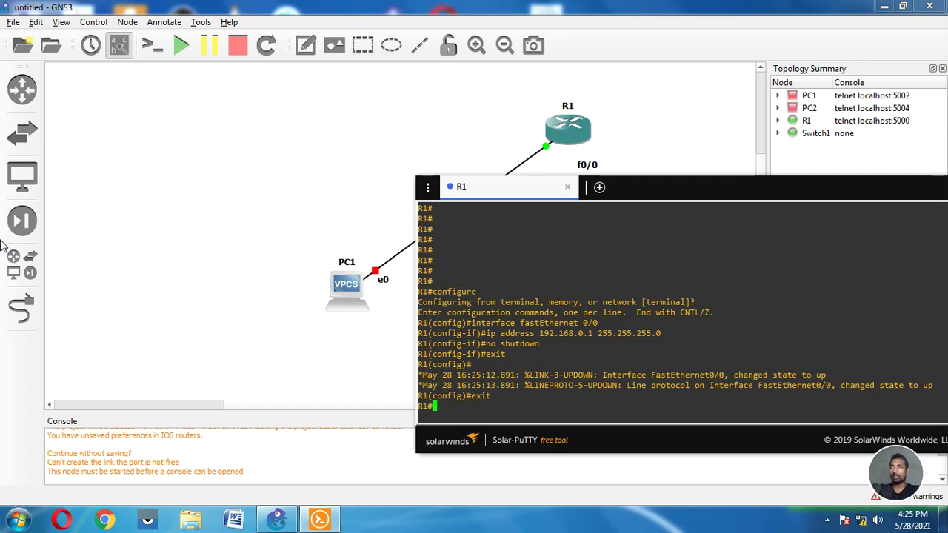
Step: Check R1's interface address and status with sh ip interface brief
{"action": "type", "text": "sh ip interface bri"}
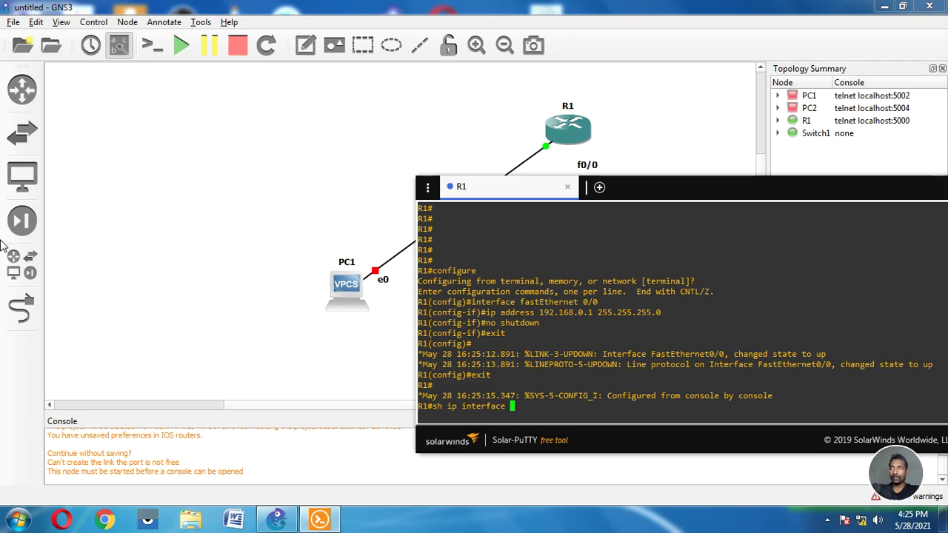
{"action": "type", "text": "ef"}
{"action": "key", "text": "Return"}
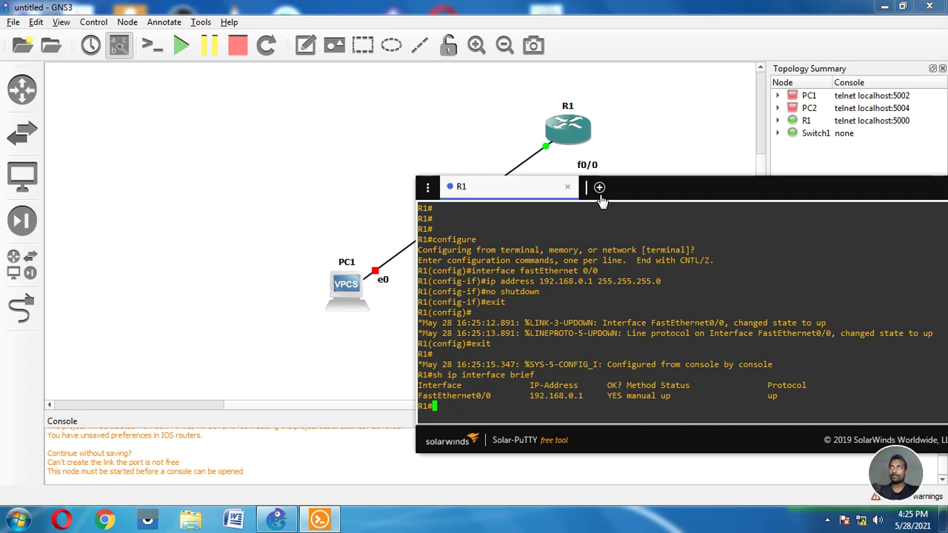
Step: Start PC1 and open its console session at the PC1> prompt
{"action": "right_click", "coordinate": [354, 315]}
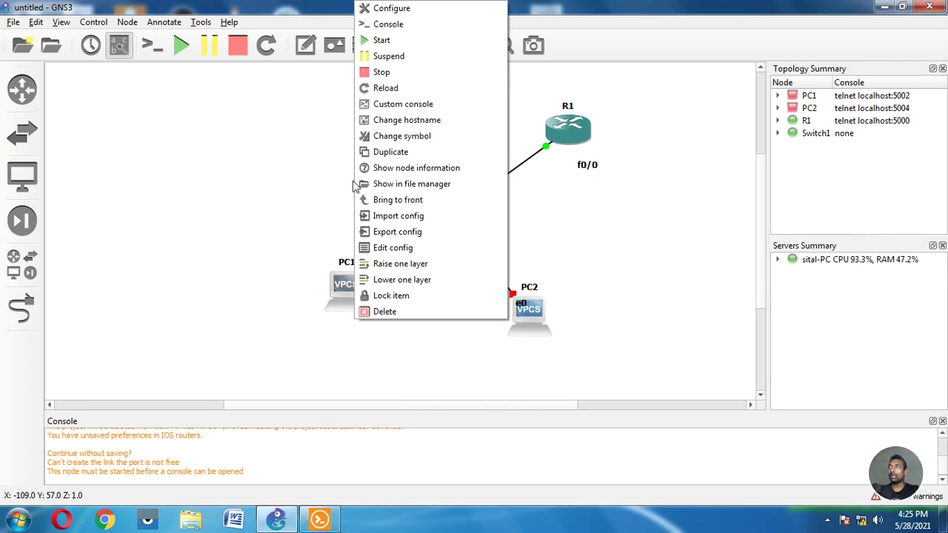
{"action": "left_click", "coordinate": [381, 39]}
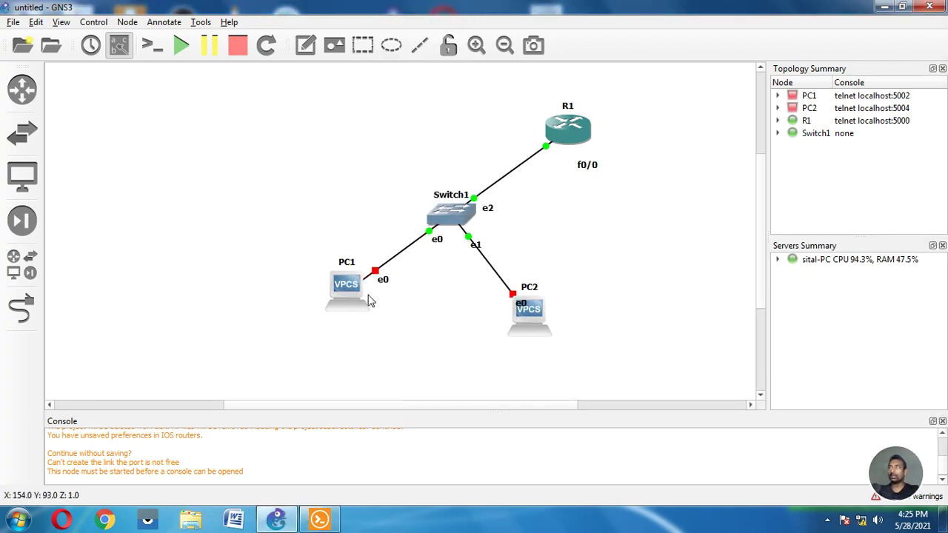
{"action": "right_click", "coordinate": [357, 315]}
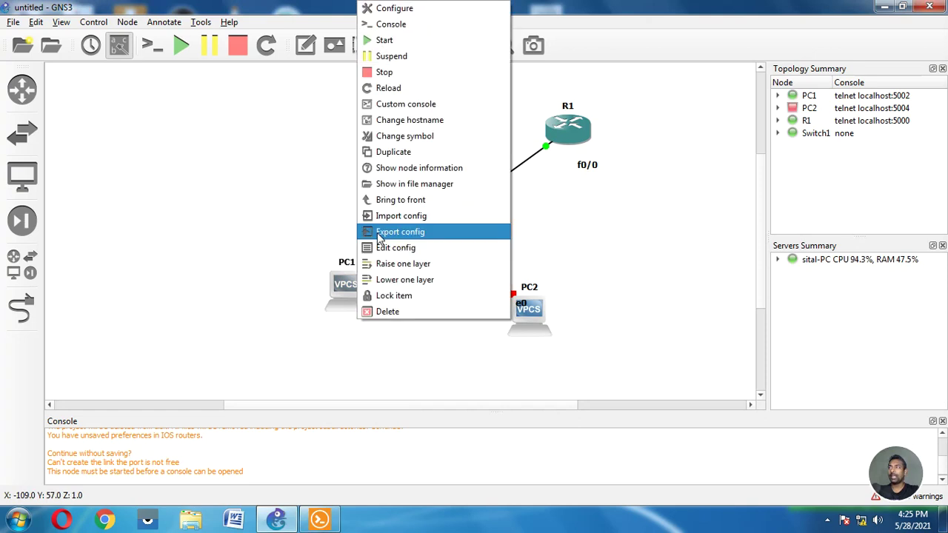
{"action": "left_click", "coordinate": [408, 25]}
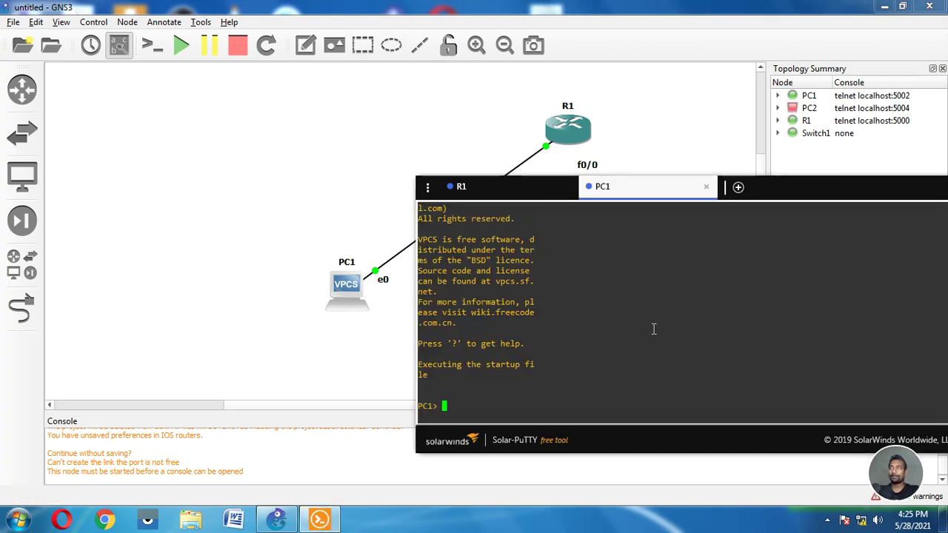
{"action": "key", "text": "Return"}
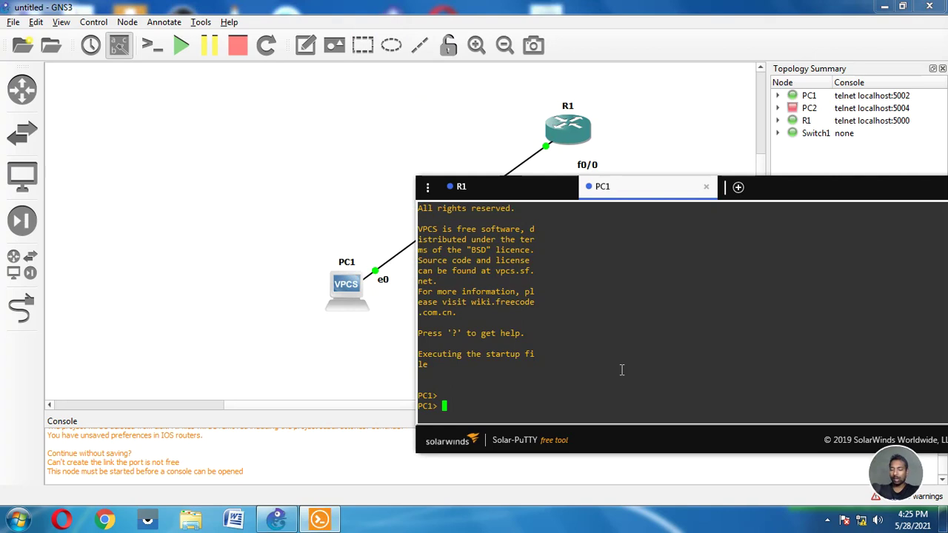
Step: Assign PC1 the address 192.168.0.100/24 with gateway 192.168.0.1, moving and narrowing the console window to uncover the topology
{"action": "type", "text": "ip 1"}
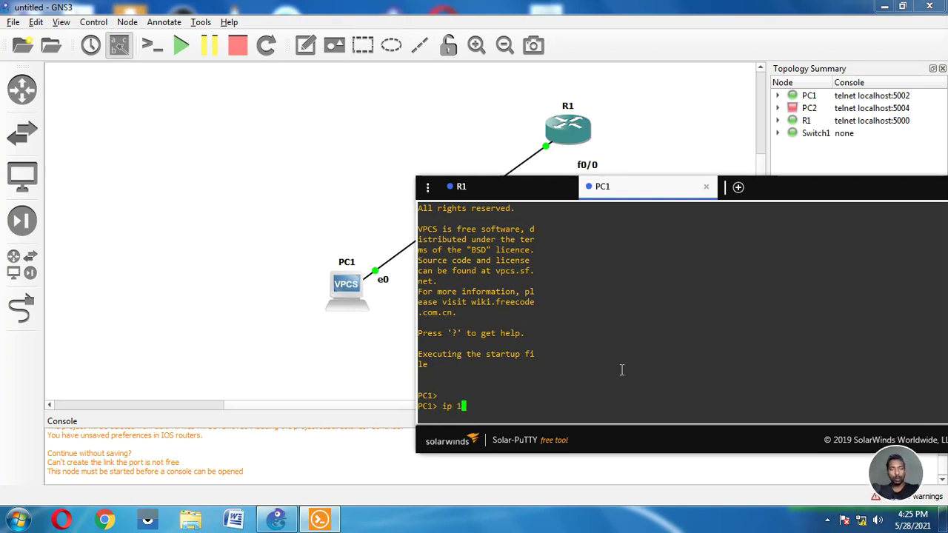
{"action": "type", "text": "92.168."}
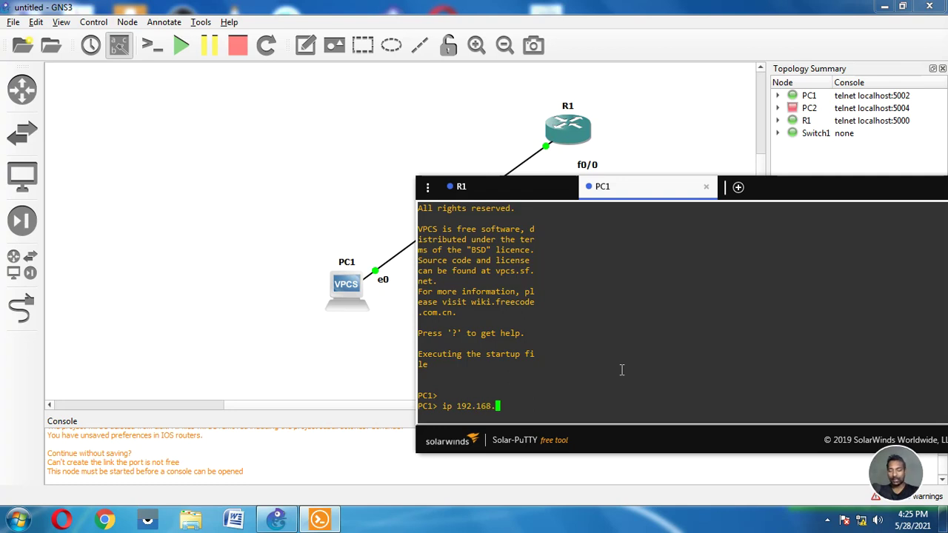
{"action": "type", "text": "0.10"}
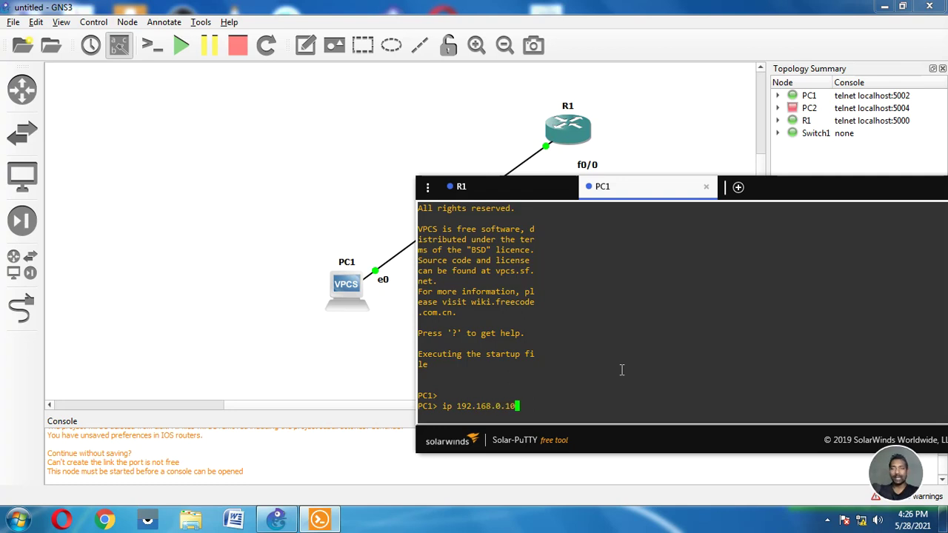
{"action": "type", "text": "0/24"}
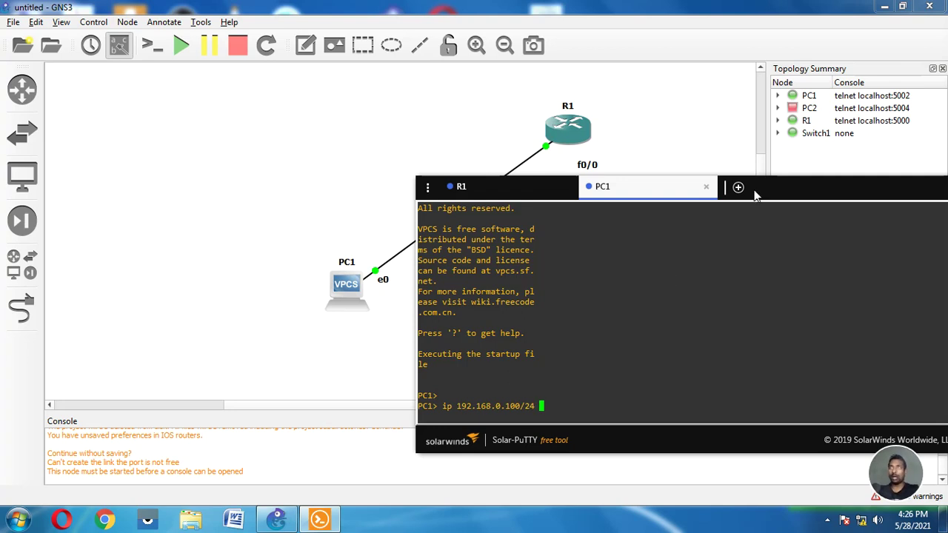
{"action": "mouse_move", "coordinate": [774, 184]}
{"action": "left_mouse_down"}
{"action": "mouse_move", "coordinate": [795, 221]}
{"action": "mouse_move", "coordinate": [790, 185]}
{"action": "left_mouse_up"}
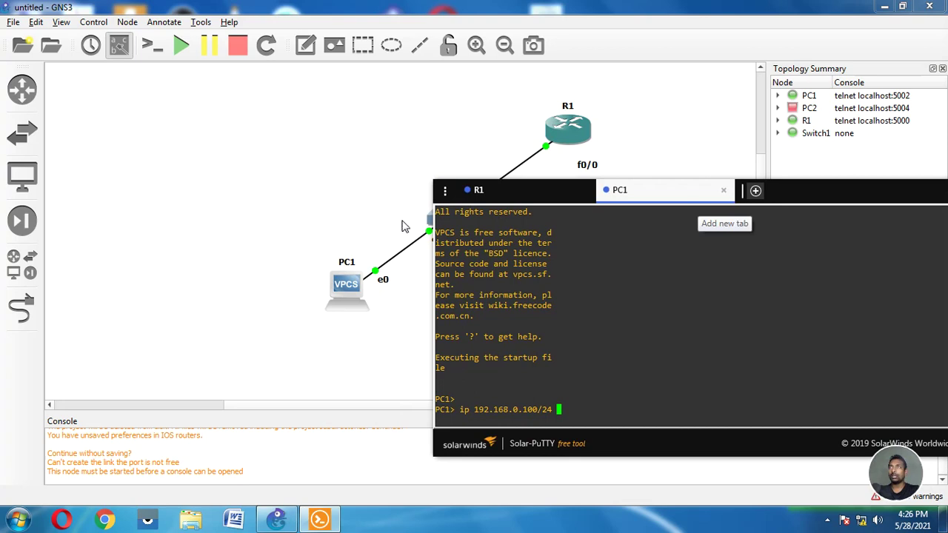
{"action": "left_click_drag", "start_coordinate": [435, 183], "coordinate": [510, 180]}
{"action": "left_click_drag", "start_coordinate": [509, 241], "coordinate": [569, 242]}
{"action": "left_click", "coordinate": [690, 420]}
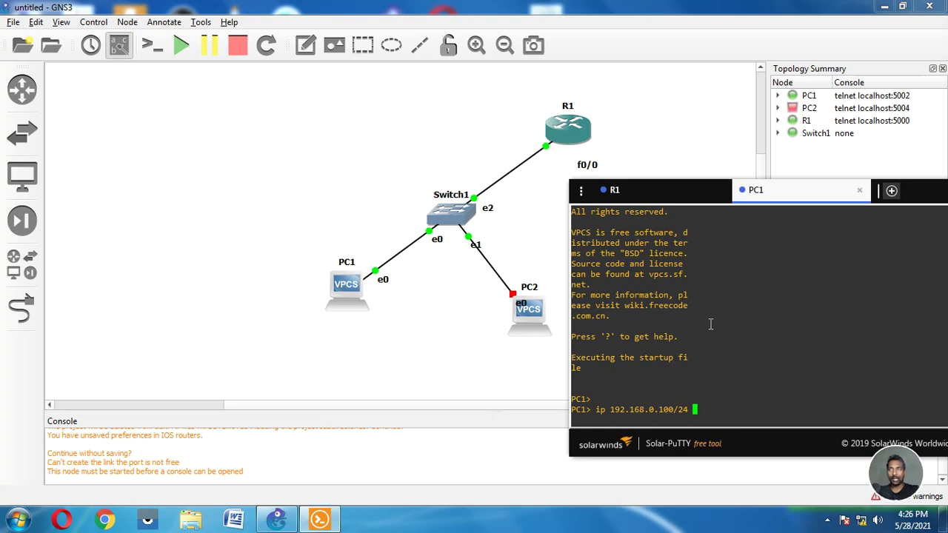
{"action": "type", "text": "192.168"}
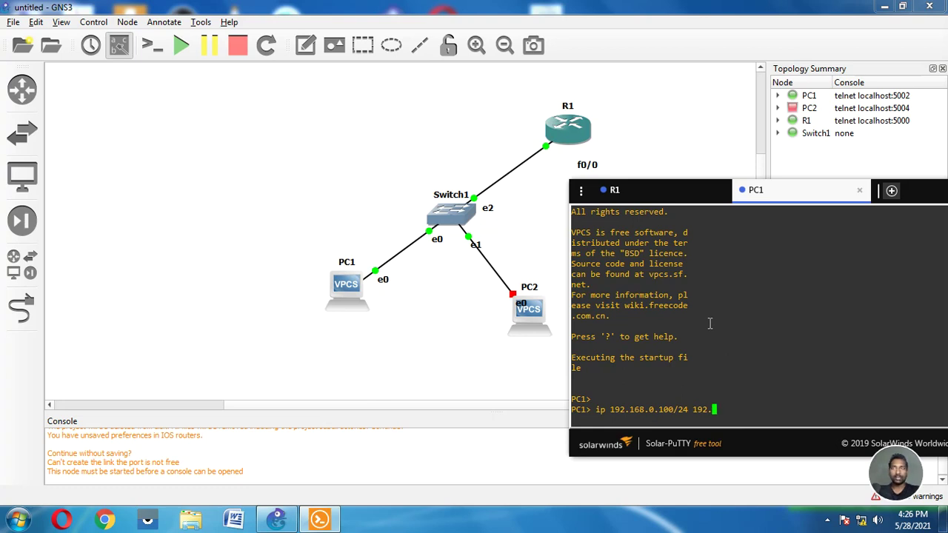
{"action": "type", "text": ".0.1"}
{"action": "key", "text": "Return"}
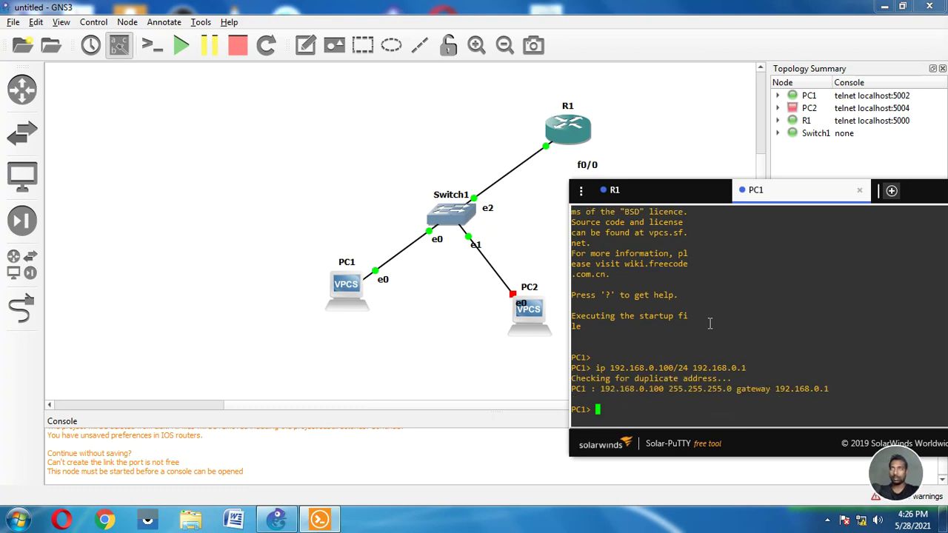
Step: Start PC2 and open its console session at the PC2> prompt
{"action": "right_click", "coordinate": [529, 306]}
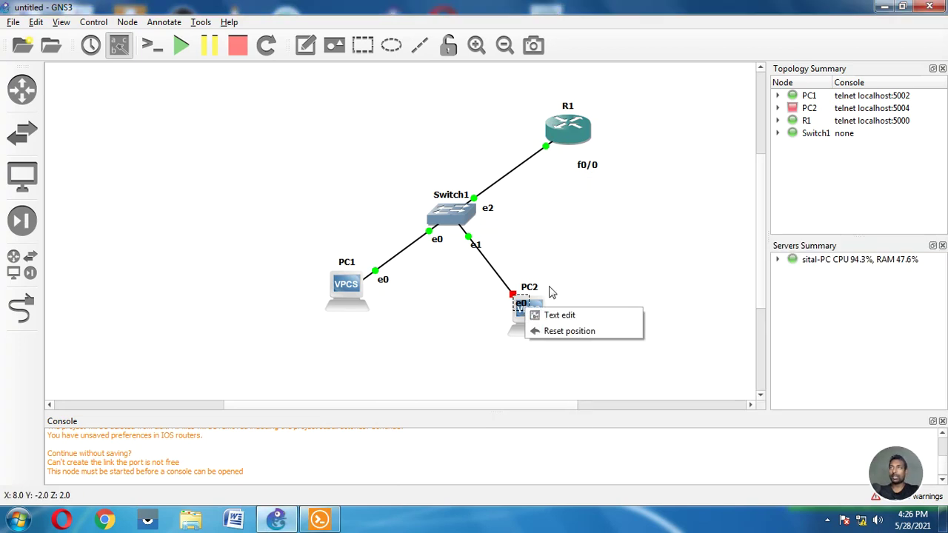
{"action": "left_click", "coordinate": [527, 304]}
{"action": "right_click", "coordinate": [531, 305]}
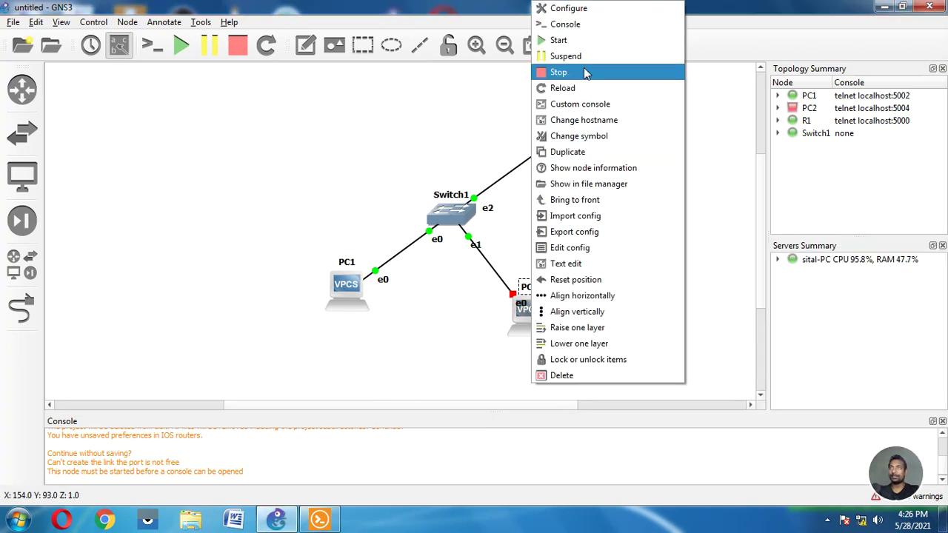
{"action": "left_click", "coordinate": [585, 41]}
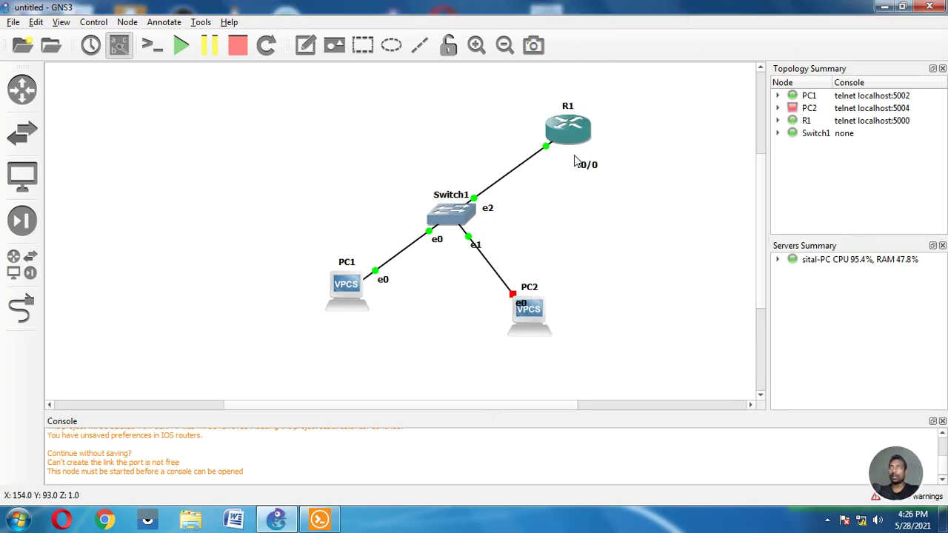
{"action": "right_click", "coordinate": [530, 324]}
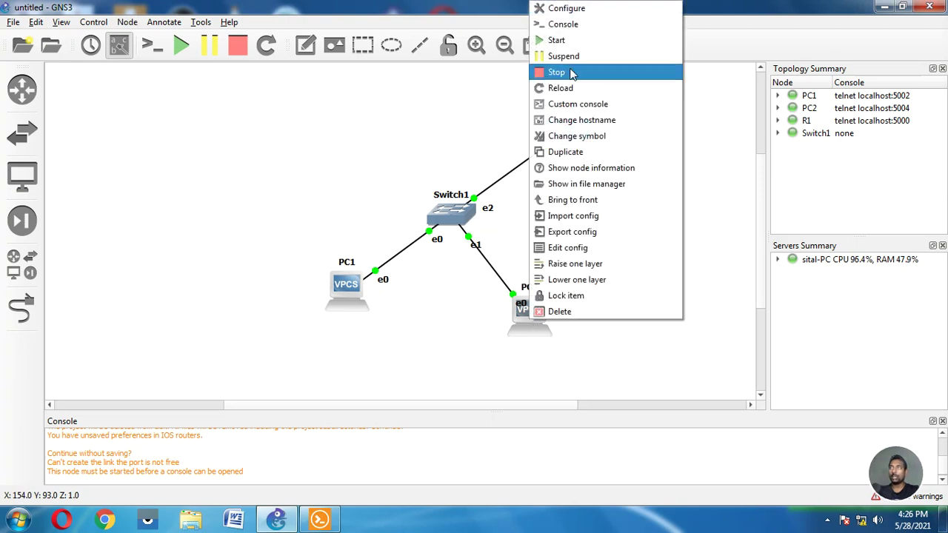
{"action": "left_click", "coordinate": [585, 28]}
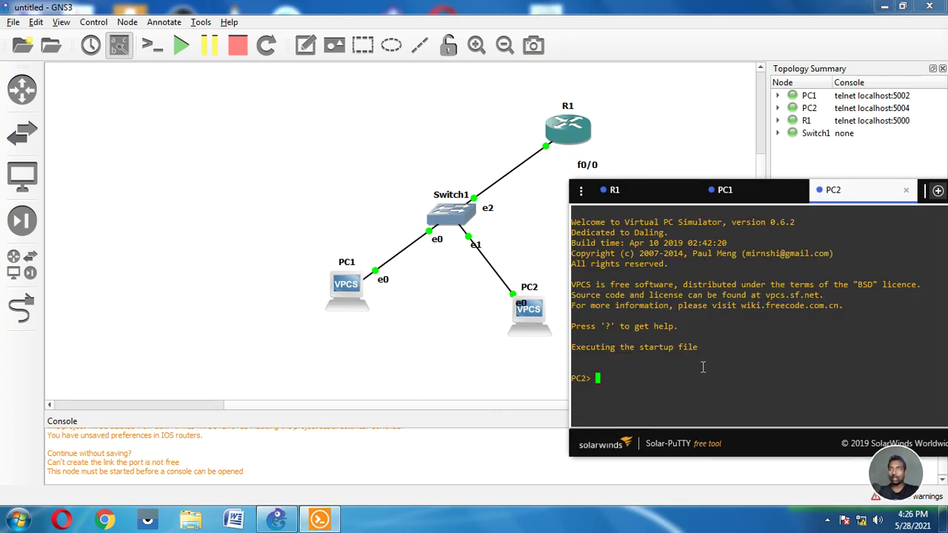
Step: Assign PC2 the address 192.168.0.200 with mask 255.255.255.0 and gateway 192.168.0.1
{"action": "type", "text": "ip "}
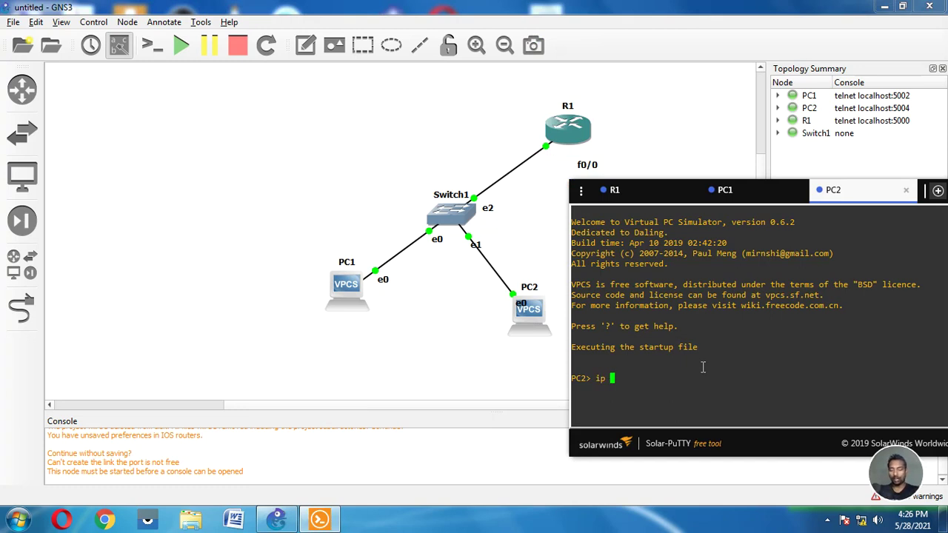
{"action": "type", "text": "192.1"}
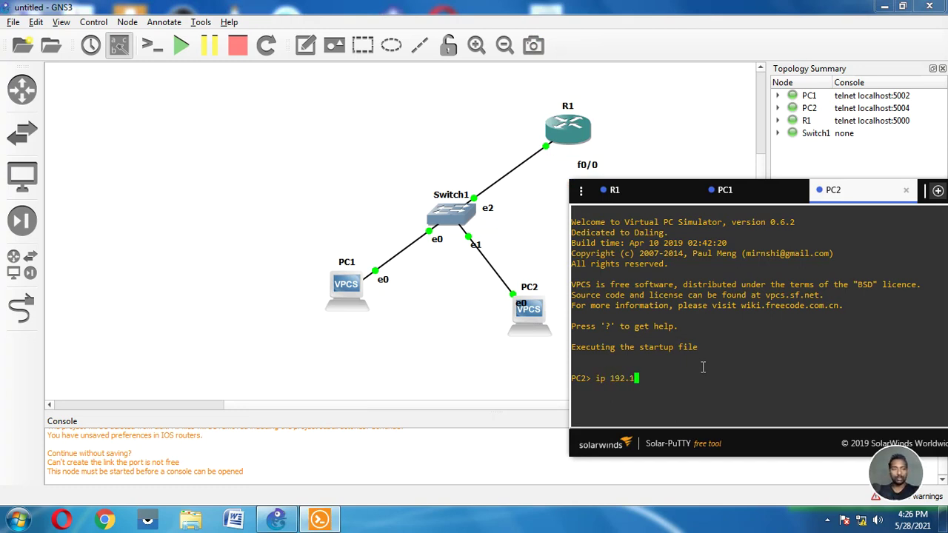
{"action": "type", "text": "68.0."}
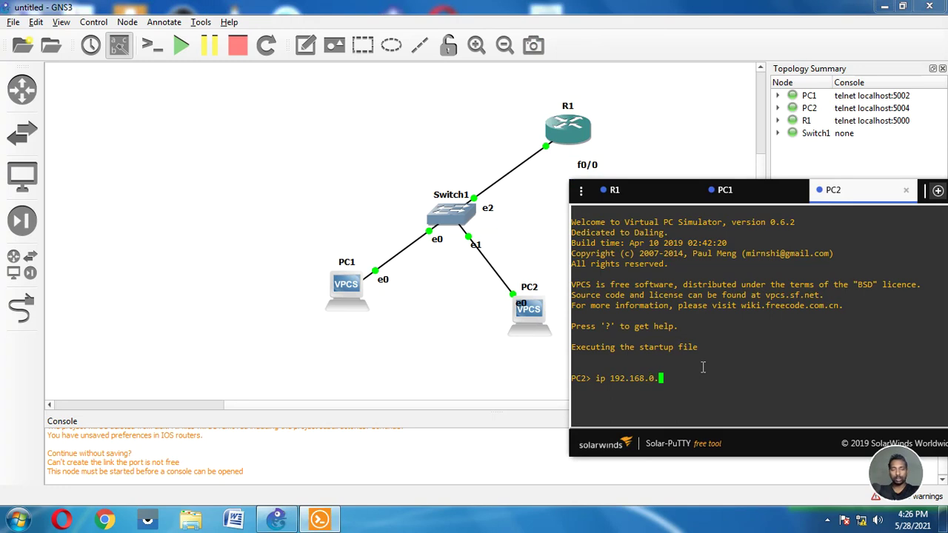
{"action": "type", "text": "200 255.255.255.0"}
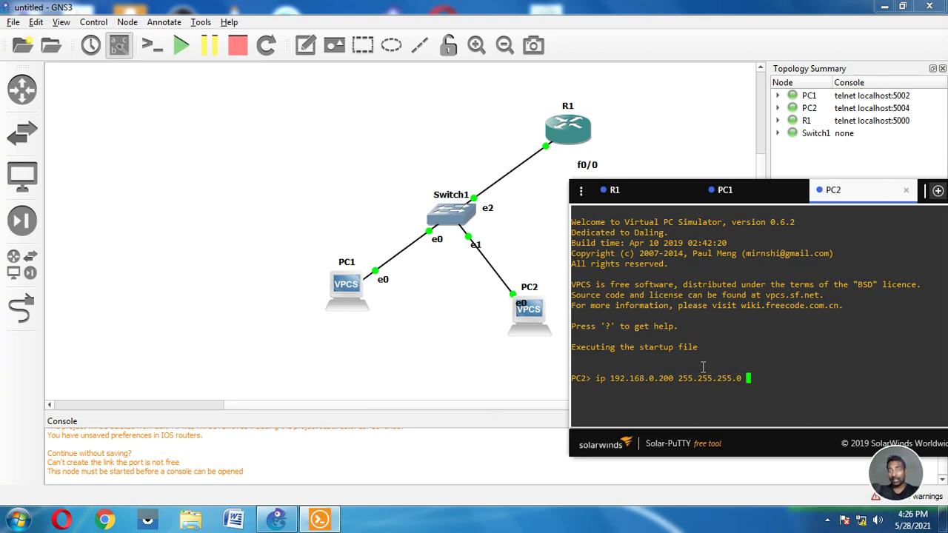
{"action": "type", "text": "192.168.0.1"}
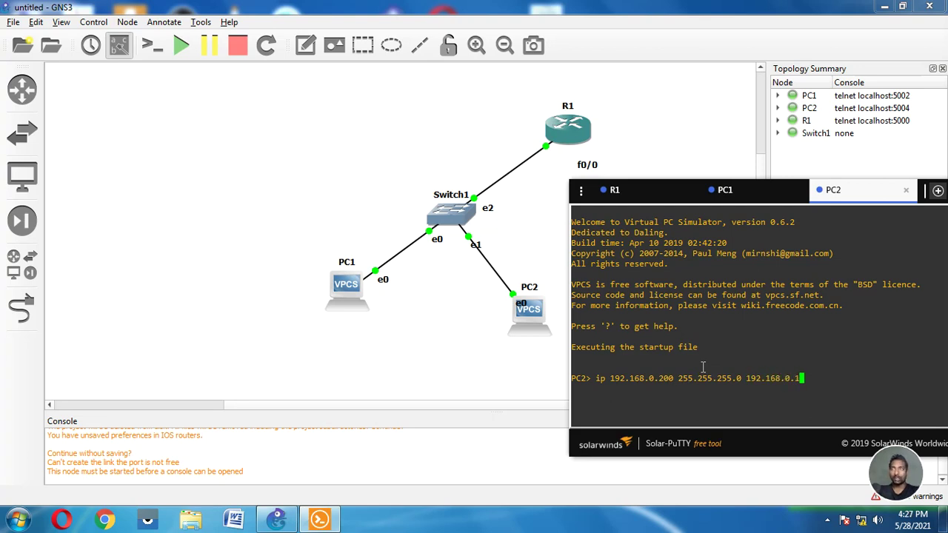
{"action": "key", "text": "Return"}
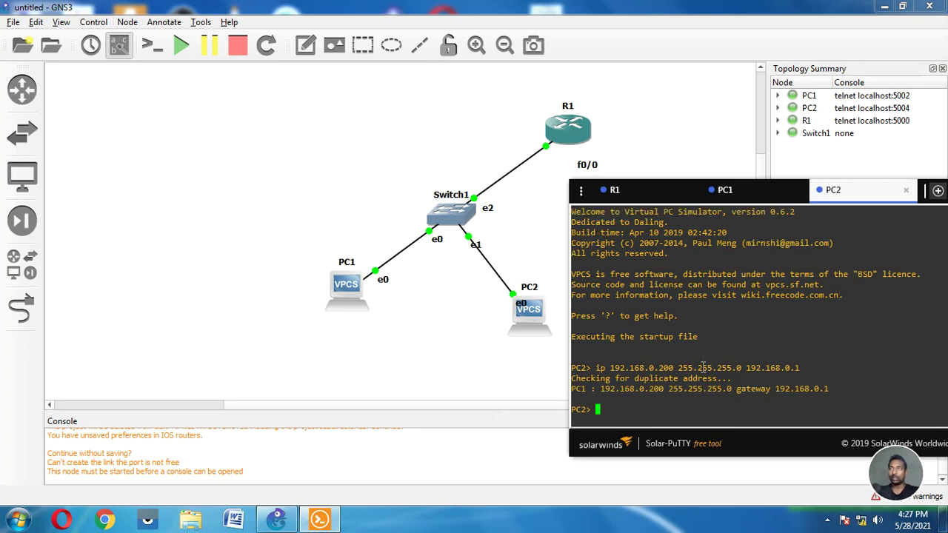
Step: Check the IP settings of PC2 and then PC1 with sh ip in their console sessions
{"action": "type", "text": "sh ip"}
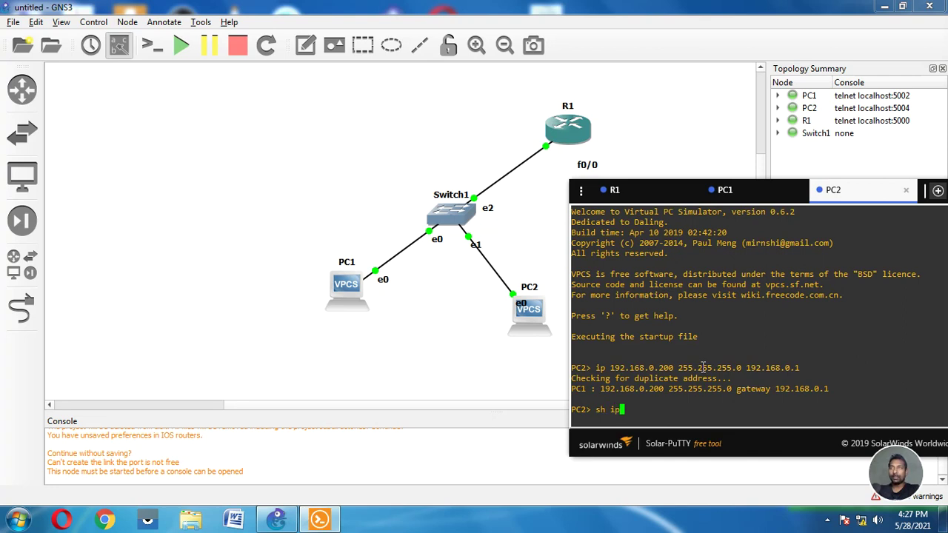
{"action": "key", "text": "Return"}
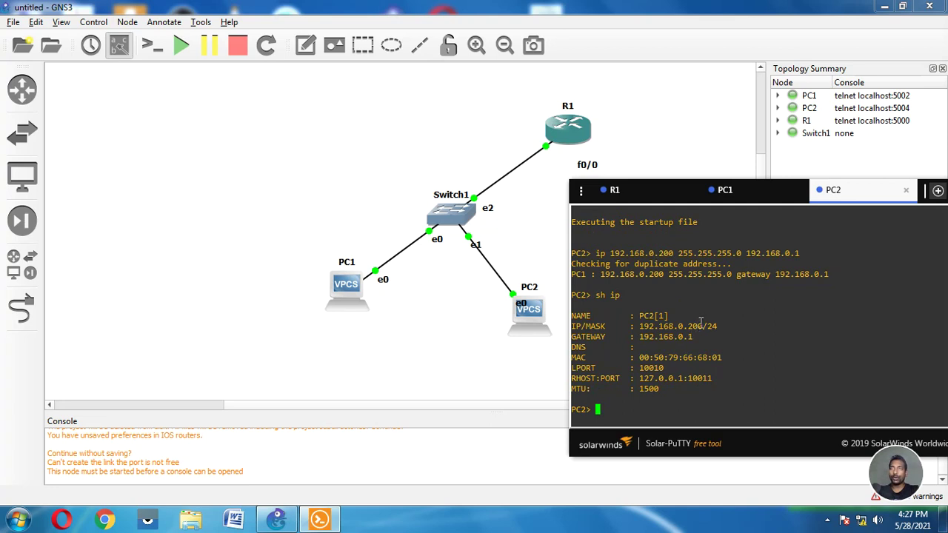
{"action": "left_click", "coordinate": [773, 194]}
{"action": "type", "text": "sh ip"}
{"action": "key", "text": "Return"}
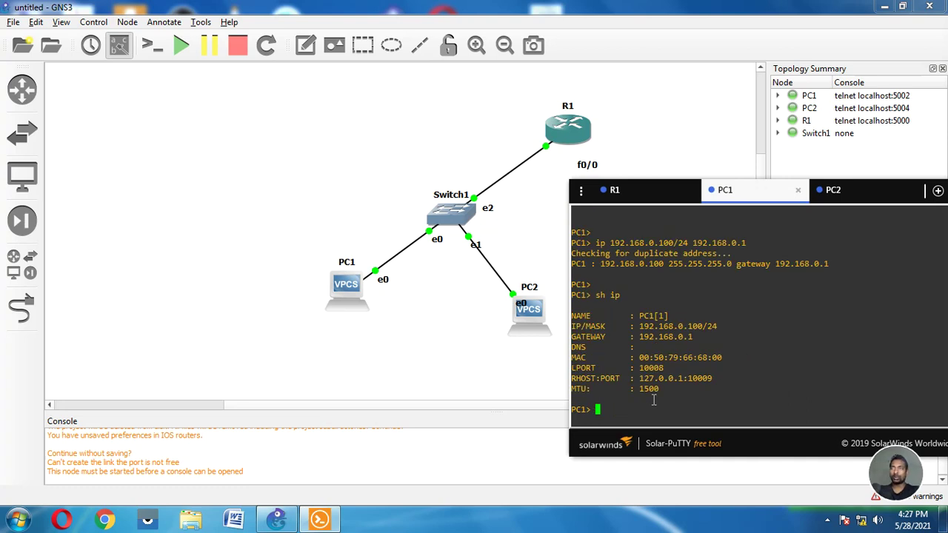
Step: Test connectivity from PC2 to PC1 by pinging 192.168.0.100 in PC2's console
{"action": "left_click", "coordinate": [865, 196]}
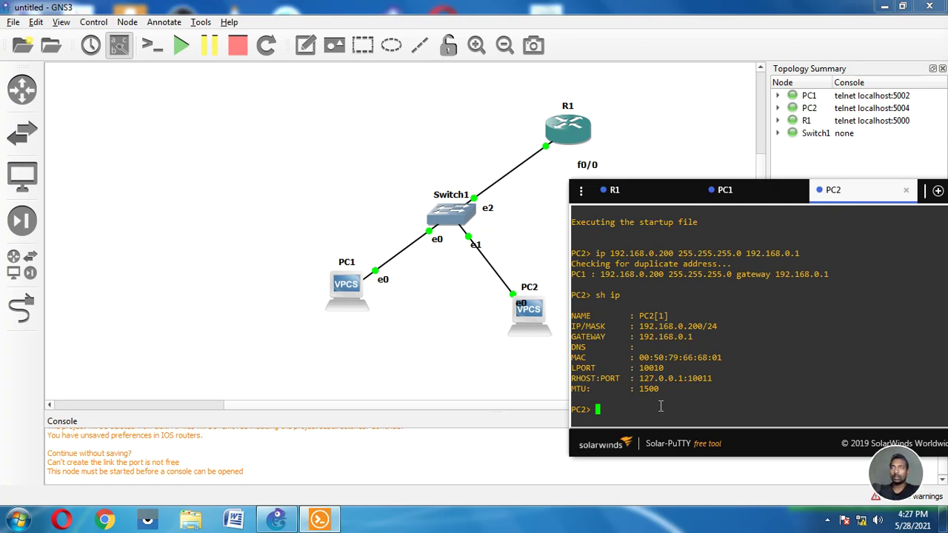
{"action": "type", "text": "ping 192.168.0.100"}
{"action": "key", "text": "Return"}
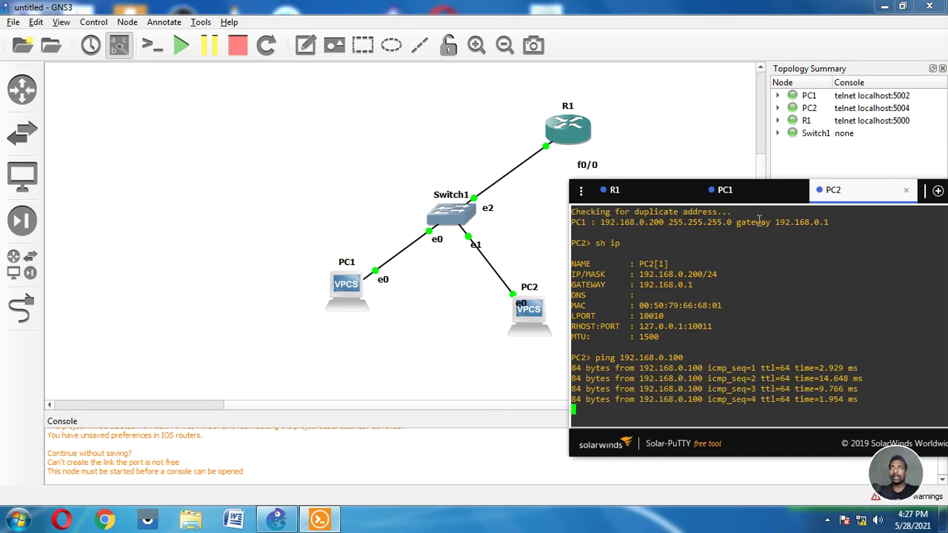
Step: Test connectivity from PC1 to PC2 by pinging 192.168.0.200 in PC1's console
{"action": "left_click", "coordinate": [722, 190]}
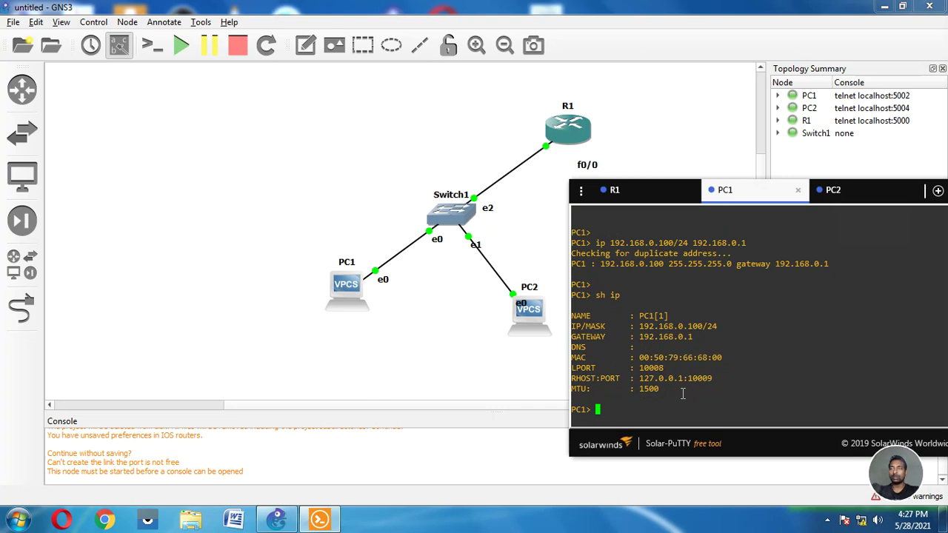
{"action": "type", "text": "ping 19"}
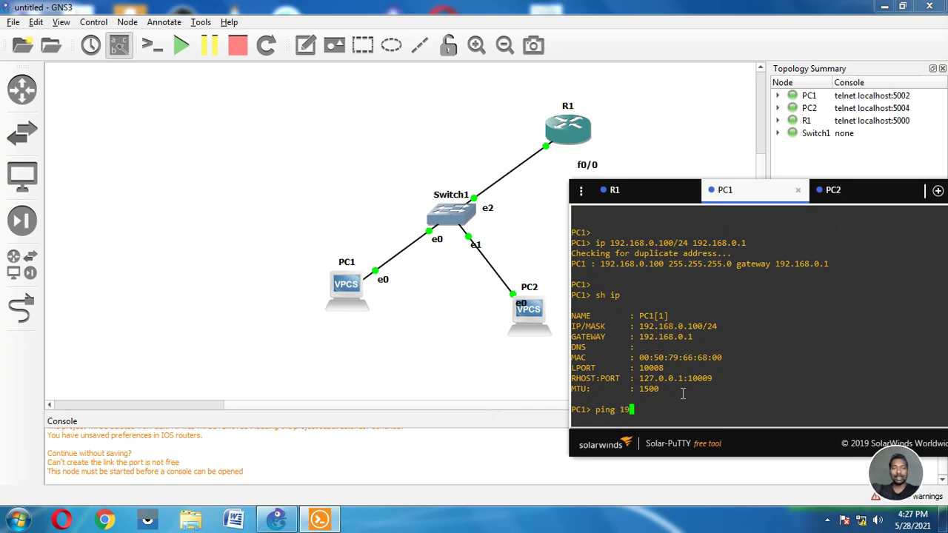
{"action": "type", "text": "2.168."}
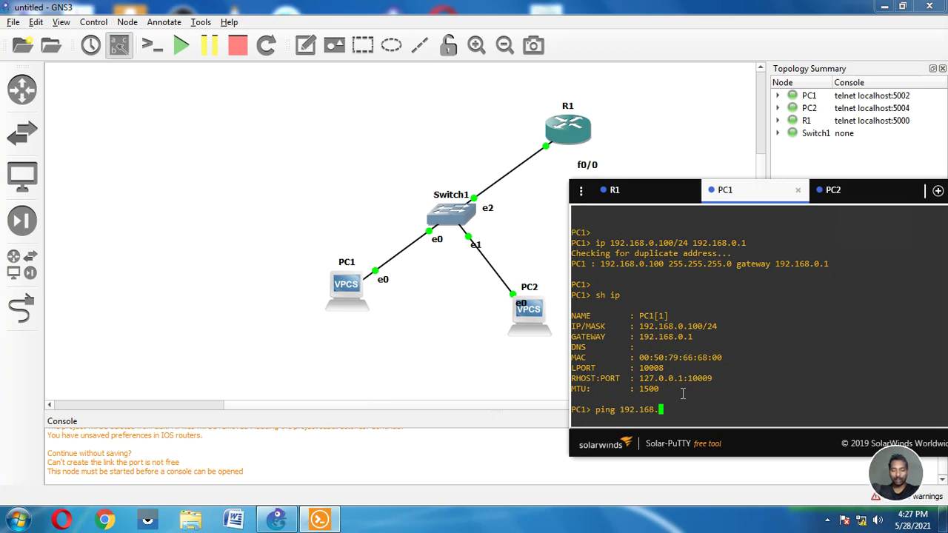
{"action": "type", "text": "0.200"}
{"action": "key", "text": "Return"}
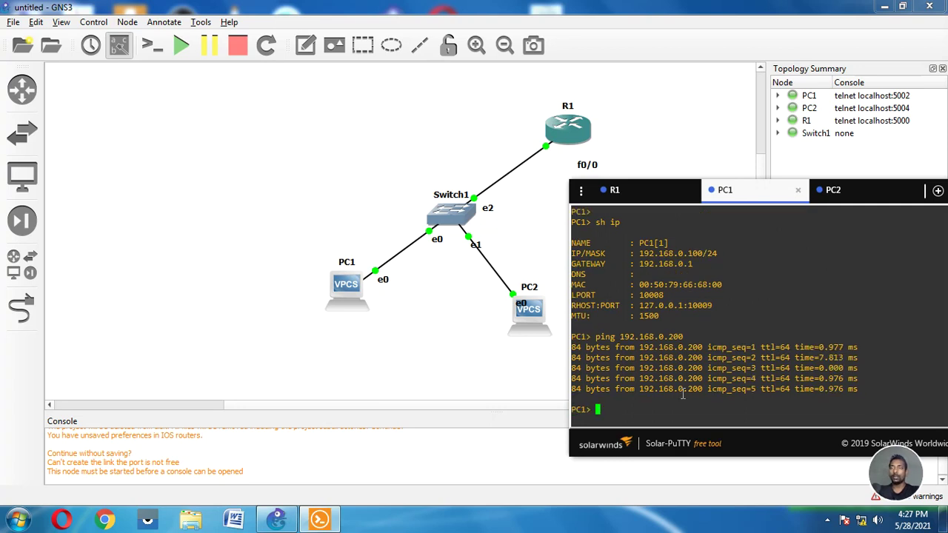
Step: Ping the router gateway 192.168.0.1 from PC1's console
{"action": "type", "text": "ping "}
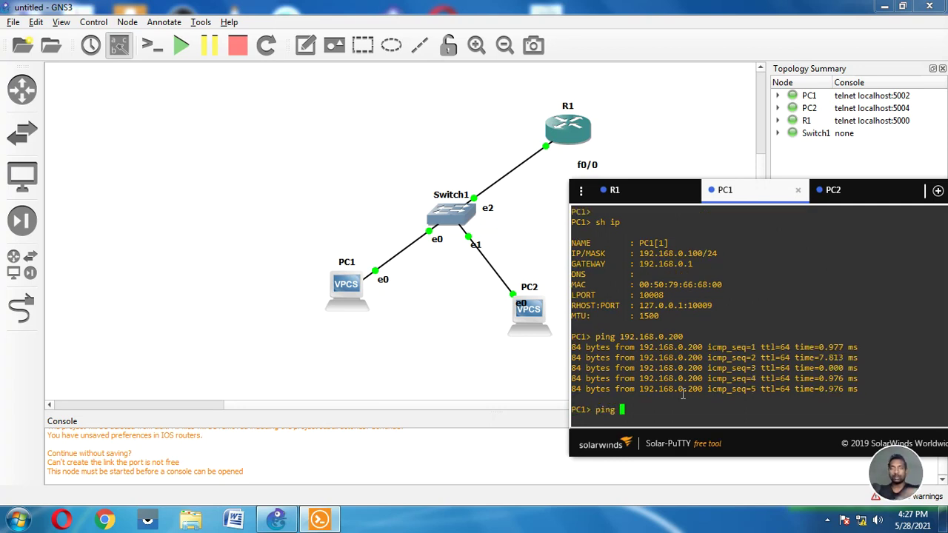
{"action": "type", "text": "19"}
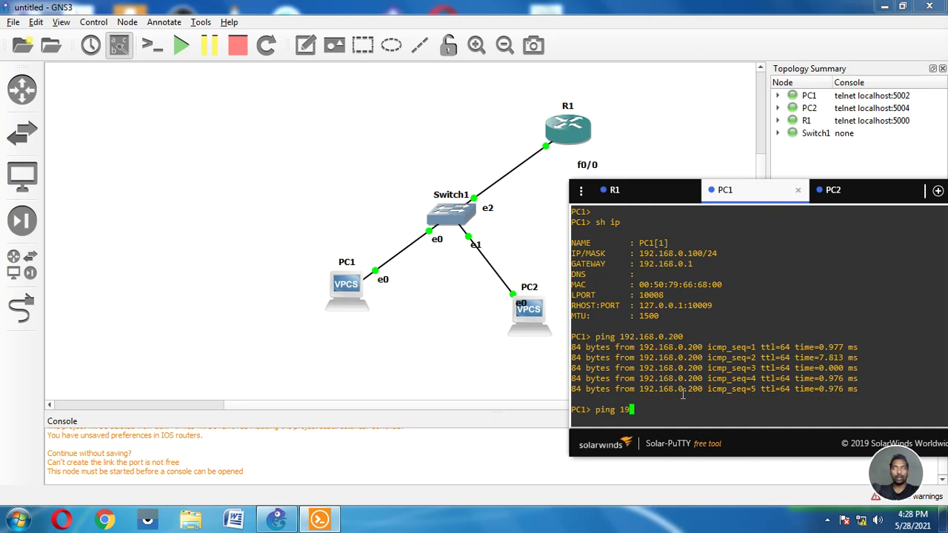
{"action": "type", "text": "2.168.0.1"}
{"action": "key", "text": "Return"}
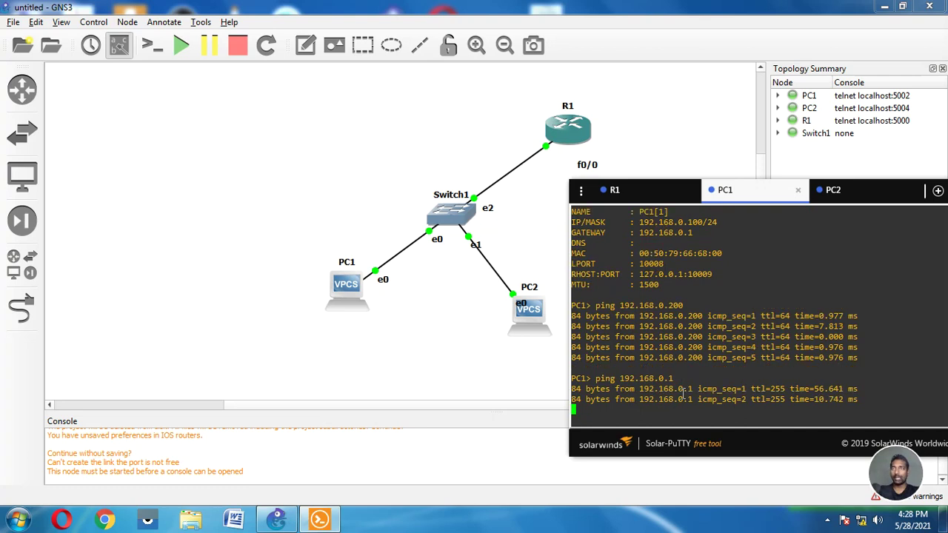